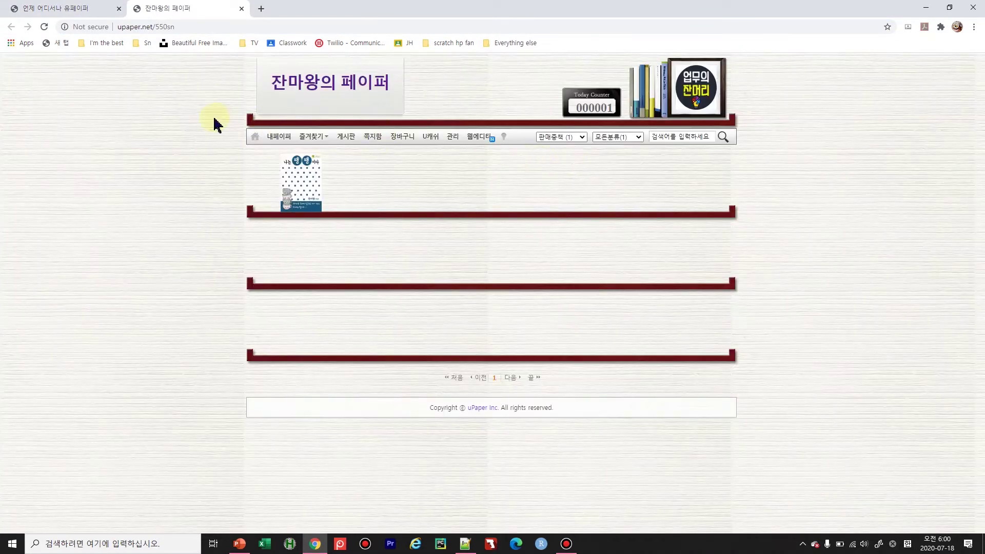
# Step: Review the paper information and seller information pages in the management area and return to the paper's bookshelf
pyautogui.click(452, 137)
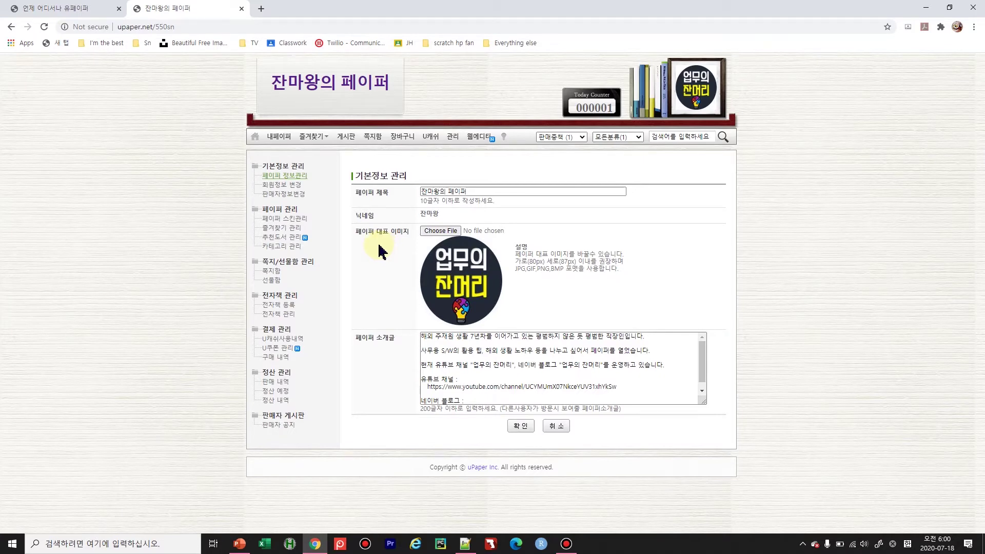
pyautogui.click(288, 198)
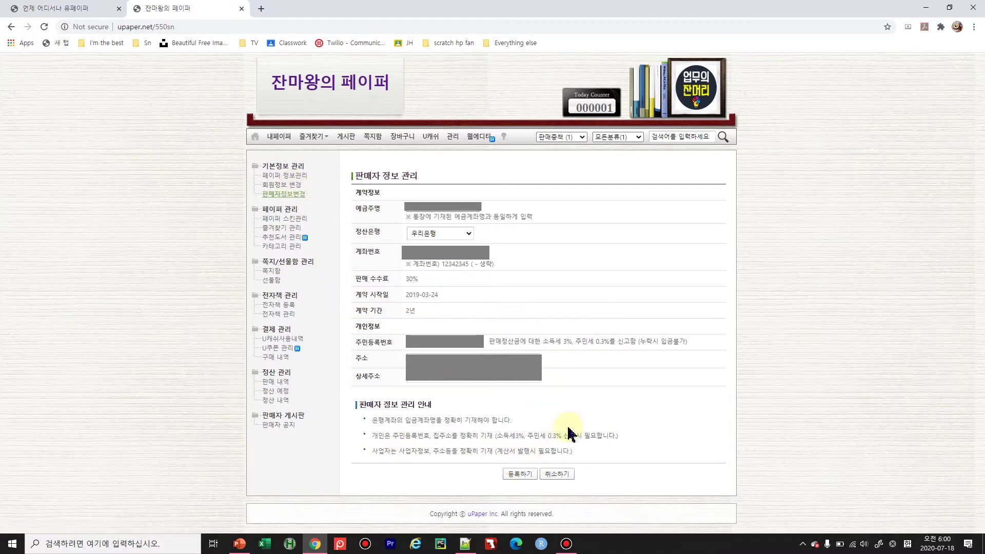
pyautogui.click(281, 137)
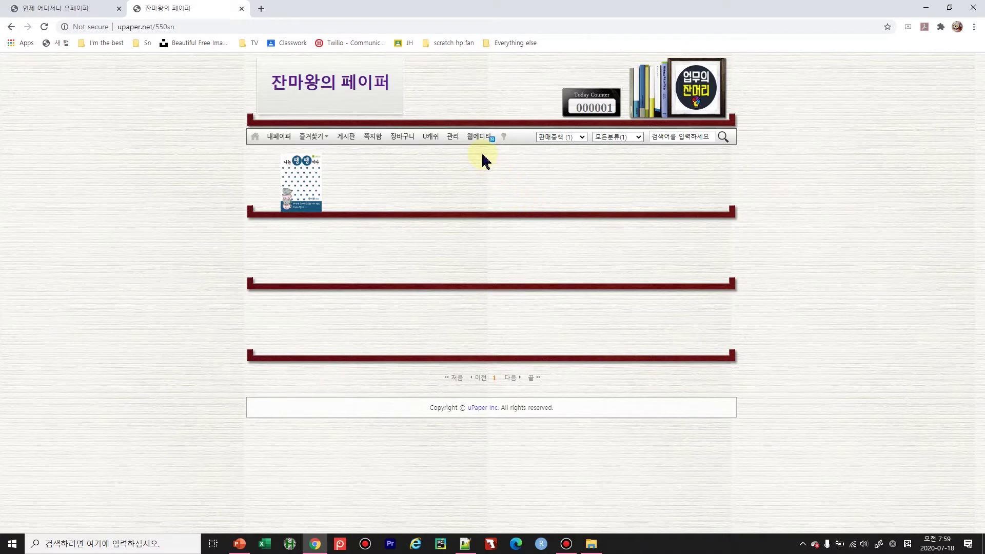
# Step: Open the web editor and start registering a new e-book
pyautogui.click(480, 136)
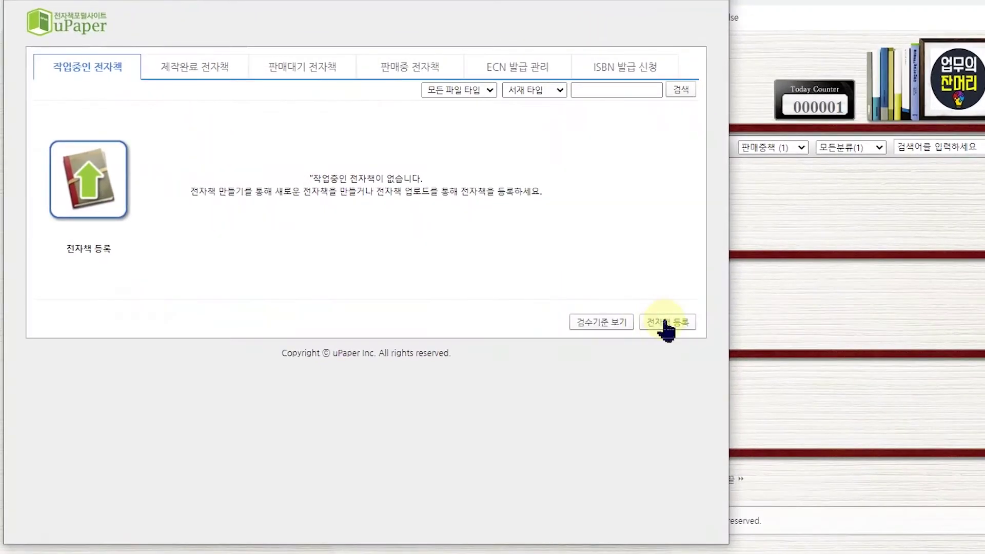
pyautogui.click(667, 324)
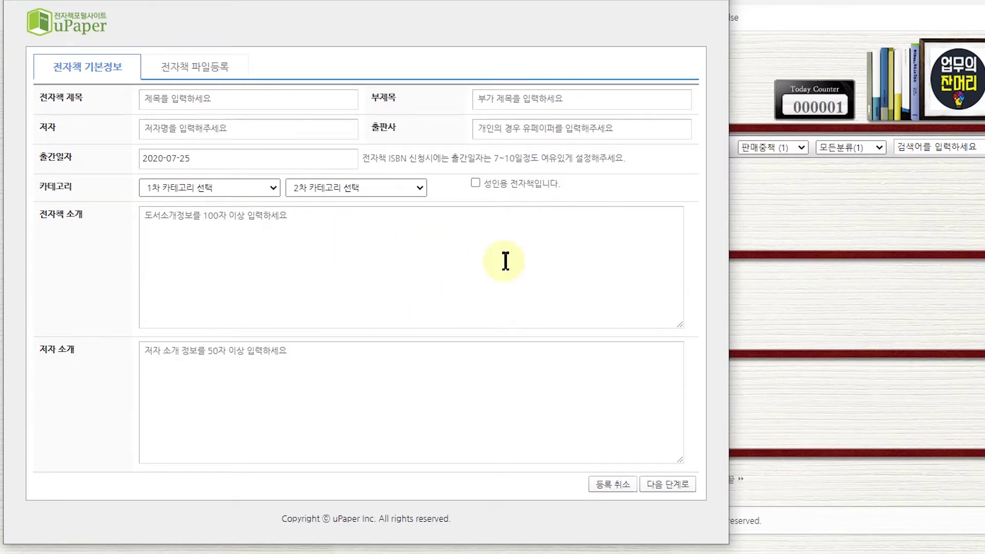
# Step: Copy the title "업무의 잔머리 2" from the Notepad++ notes into the e-book title
pyautogui.hotkey('alt', 'Tab')
pyautogui.press('Tab')
pyautogui.press('Tab')
pyautogui.press('Tab')
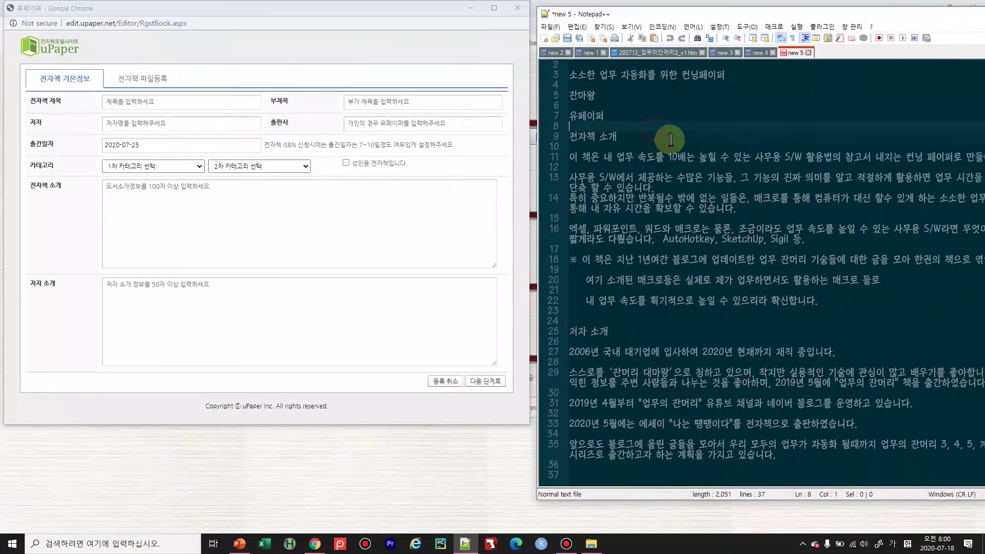
pyautogui.scroll(1, 655, 67)
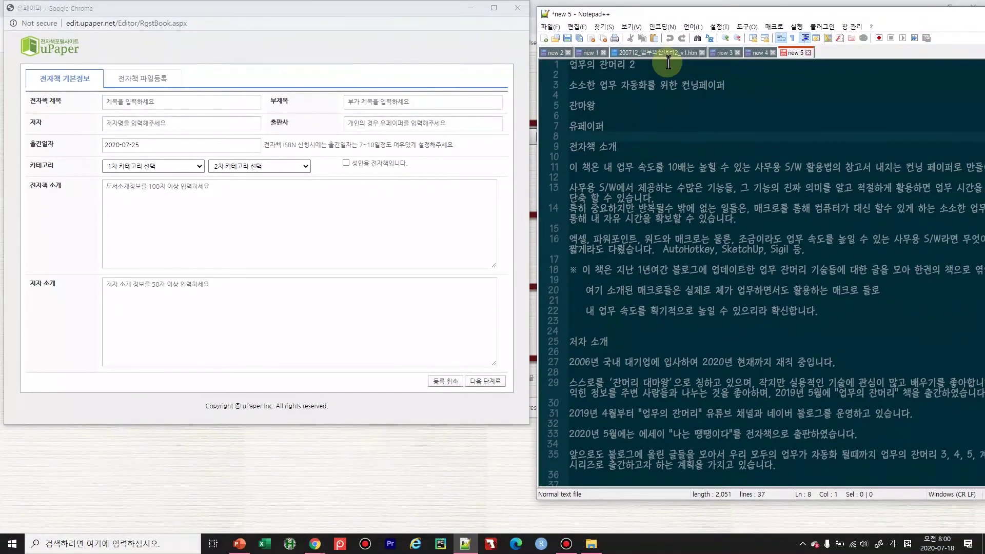
pyautogui.click(543, 68)
pyautogui.hotkey('ctrl', 'c')
pyautogui.hotkey('alt', 'Tab')
pyautogui.hotkey('ctrl', 'v')
# Step: Copy "소소한 업무 자동화를 위한 컨닝페이퍼" from the notes into the e-book's subtitle
pyautogui.hotkey('alt', 'Tab')
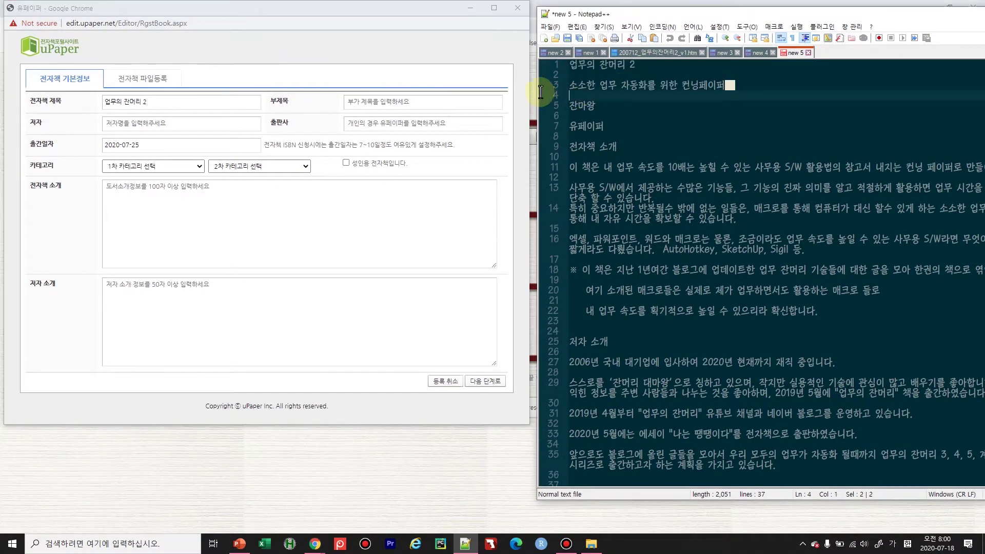
pyautogui.press('Down')
pyautogui.press('Down')
pyautogui.hotkey('shift', 'End')
pyautogui.hotkey('ctrl', 'c')
pyautogui.hotkey('alt', 'Tab')
pyautogui.hotkey('ctrl', 'v')
# Step: Fill in the author's pen name from the notes and set the publisher to 유페이퍼
pyautogui.click(597, 106)
pyautogui.hotkey('shift', 'Home')
pyautogui.hotkey('ctrl', 'c')
pyautogui.click(184, 131)
pyautogui.click(184, 144)
pyautogui.click(483, 128)
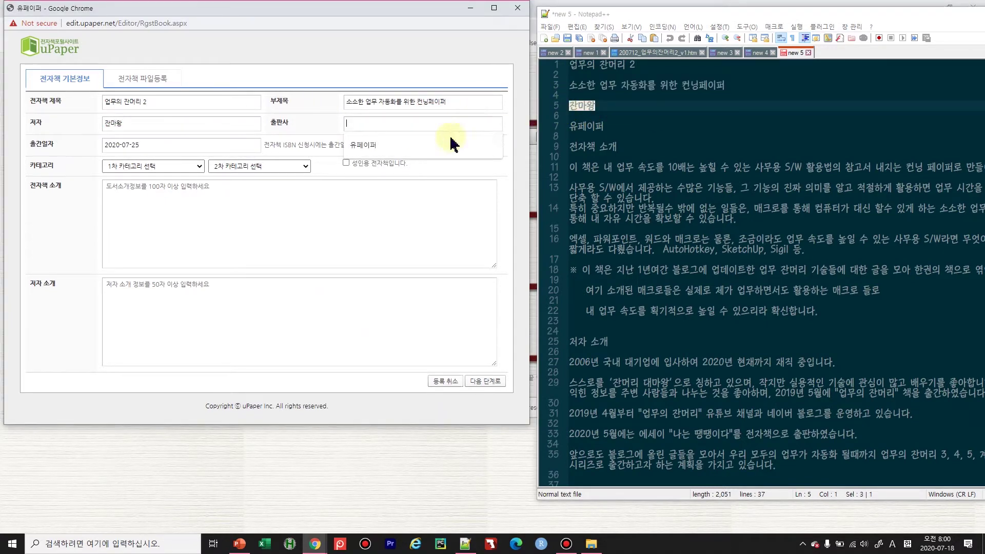
pyautogui.click(368, 146)
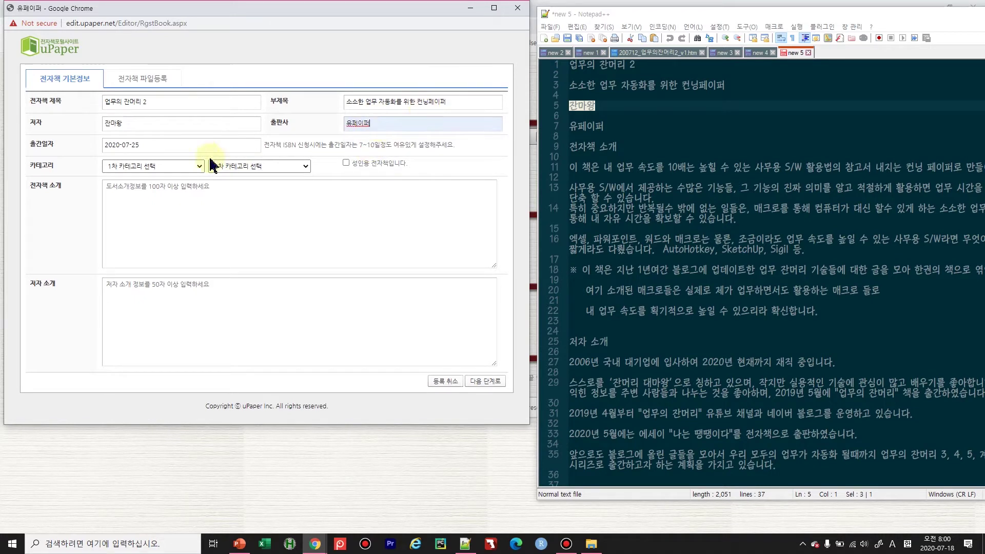
# Step: Set the e-book's primary category to 컴퓨터.교육 and its secondary category to 교육.학습
pyautogui.click(194, 165)
pyautogui.click(146, 232)
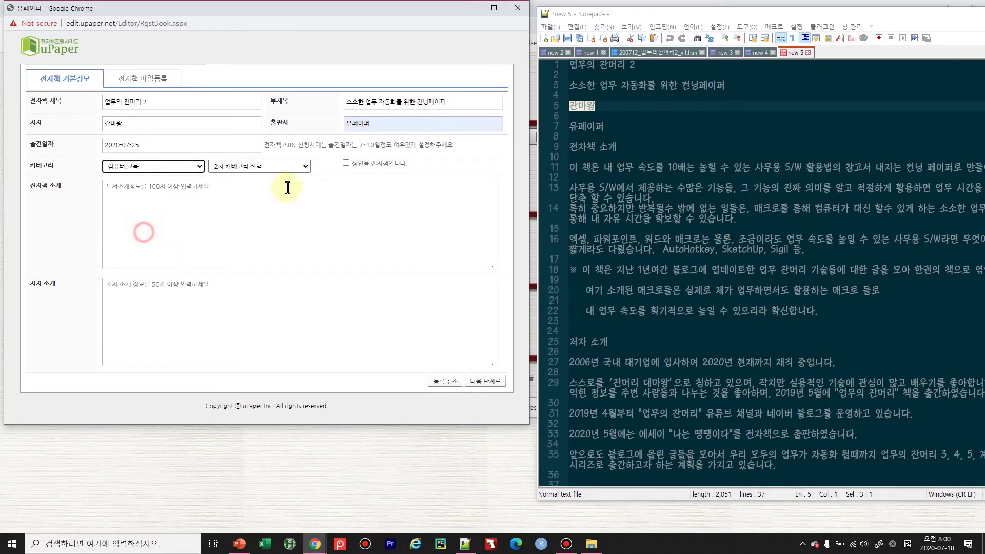
pyautogui.click(259, 166)
pyautogui.click(249, 208)
# Step: Copy the whole book description under 전자책 소개 in the notes into the form's e-book introduction
pyautogui.click(741, 310)
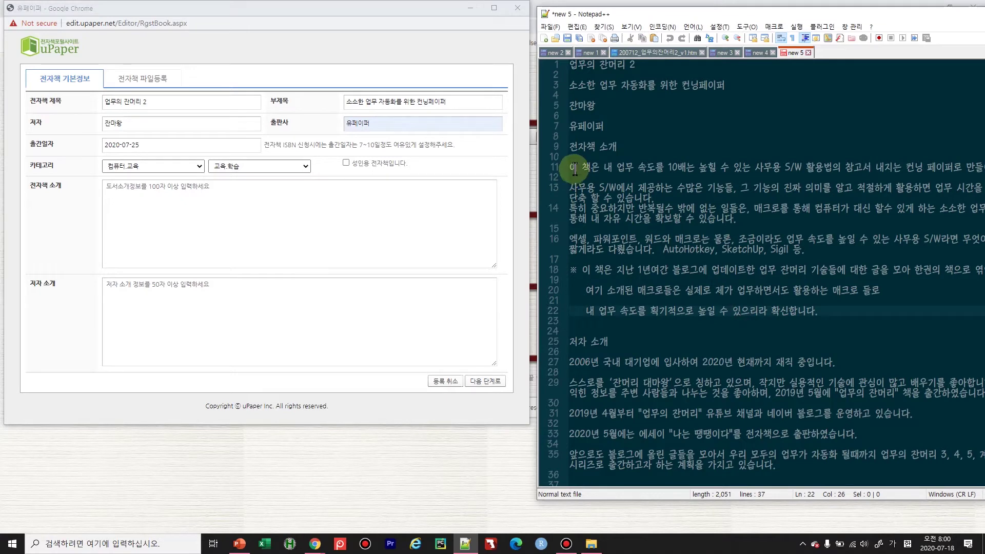
pyautogui.moveTo(570, 166); pyautogui.dragTo(856, 311)
pyautogui.hotkey('ctrl', 'c')
pyautogui.click(265, 228)
pyautogui.hotkey('ctrl', 'v')
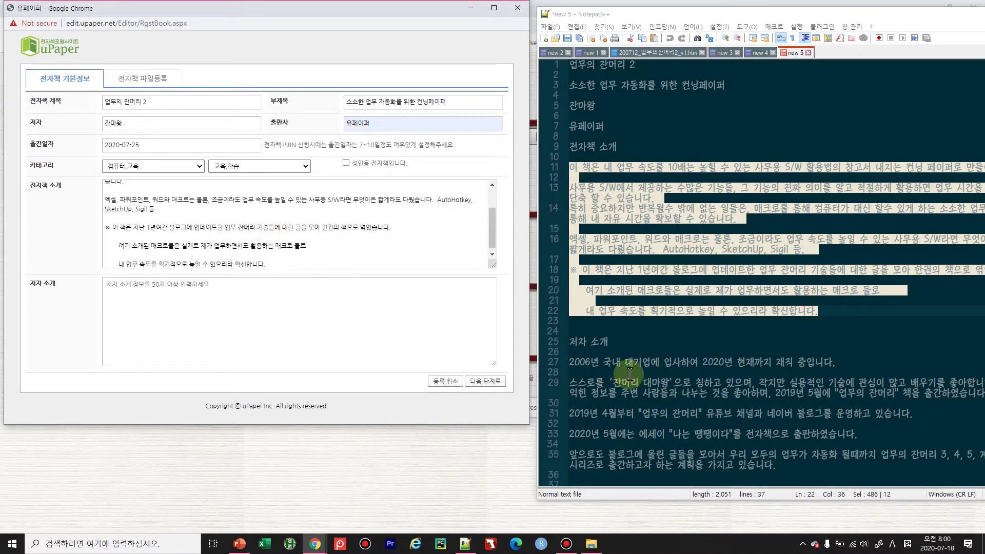
# Step: Copy the author biography under 저자 소개 in the notes into the form's author introduction
pyautogui.moveTo(569, 362); pyautogui.dragTo(903, 485)
pyautogui.hotkey('ctrl', 'c')
pyautogui.click(307, 318)
pyautogui.hotkey('ctrl', 'v')
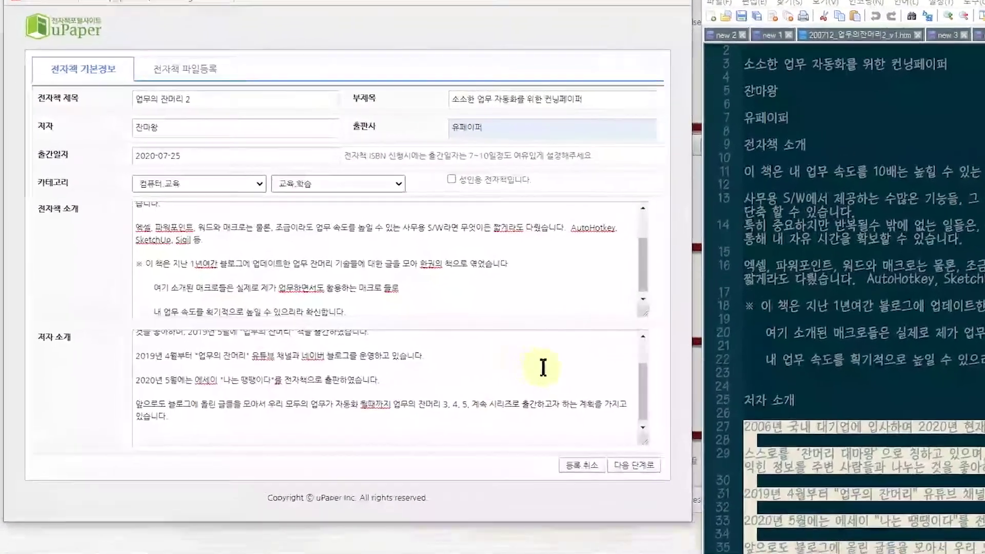
pyautogui.click(416, 306)
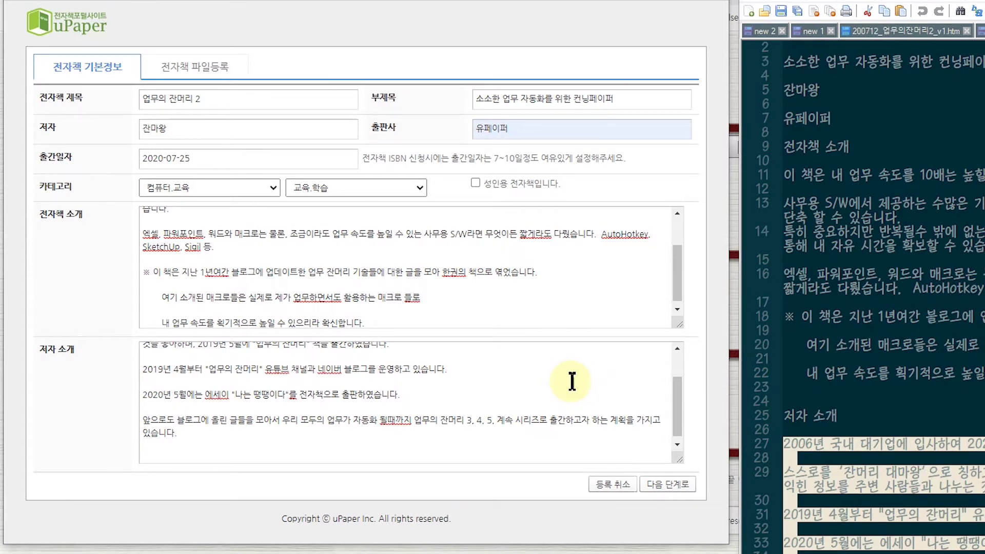
# Step: Go to the e-book file registration, choose 전자책 업로드 and upload the book's EPUB file
pyautogui.click(195, 69)
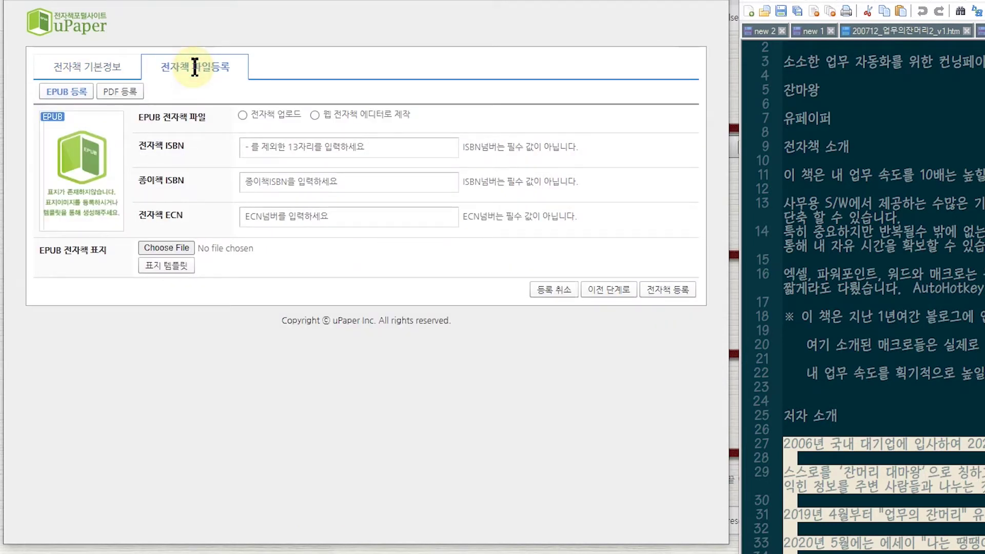
pyautogui.click(243, 115)
pyautogui.click(247, 116)
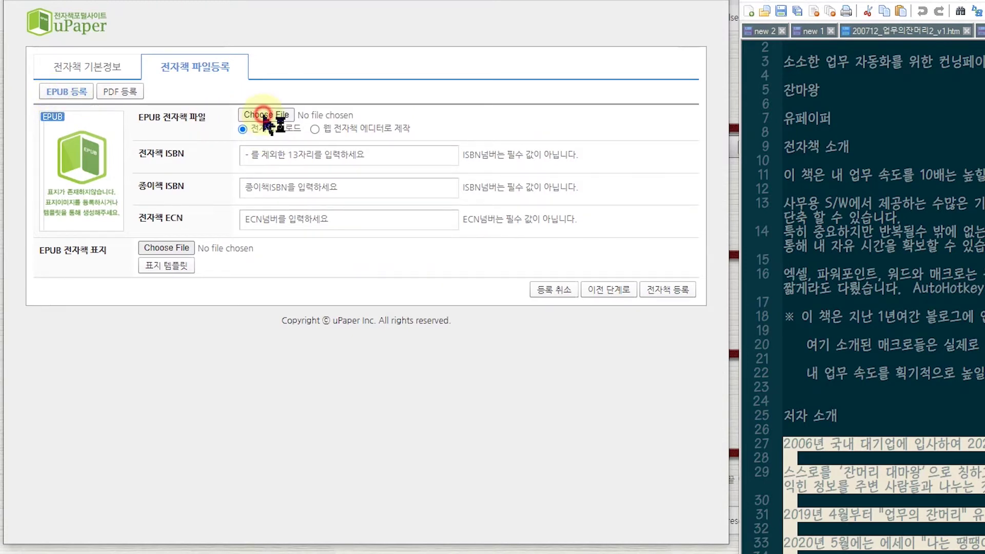
pyautogui.click(483, 177)
pyautogui.click(433, 277)
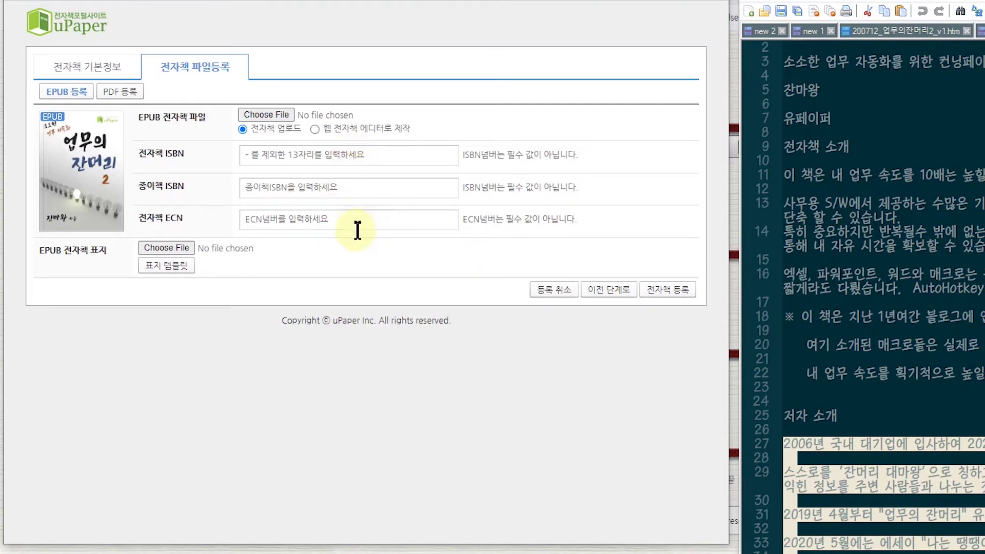
# Step: Upload Cover 0.png as the EPUB e-book's cover image
pyautogui.click(162, 248)
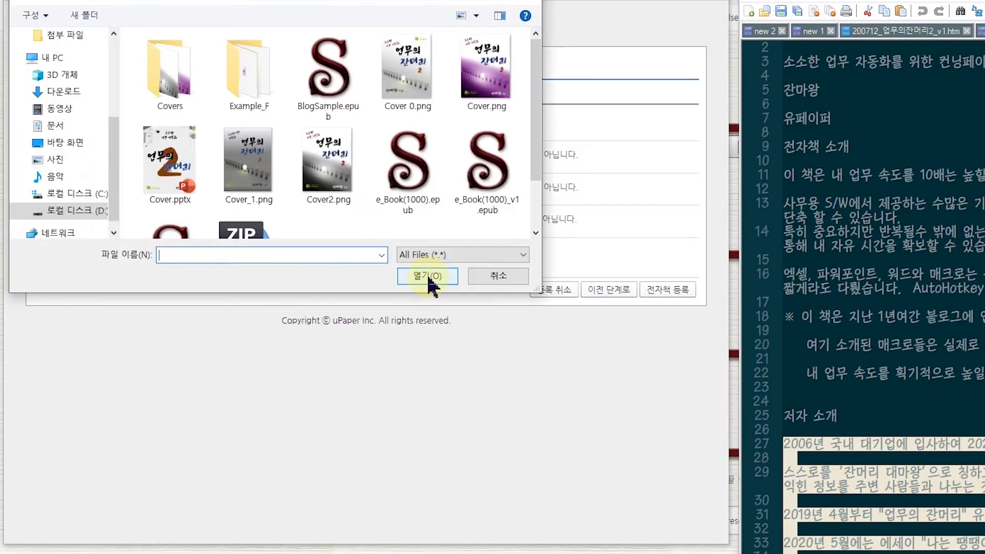
pyautogui.click(417, 90)
pyautogui.click(440, 280)
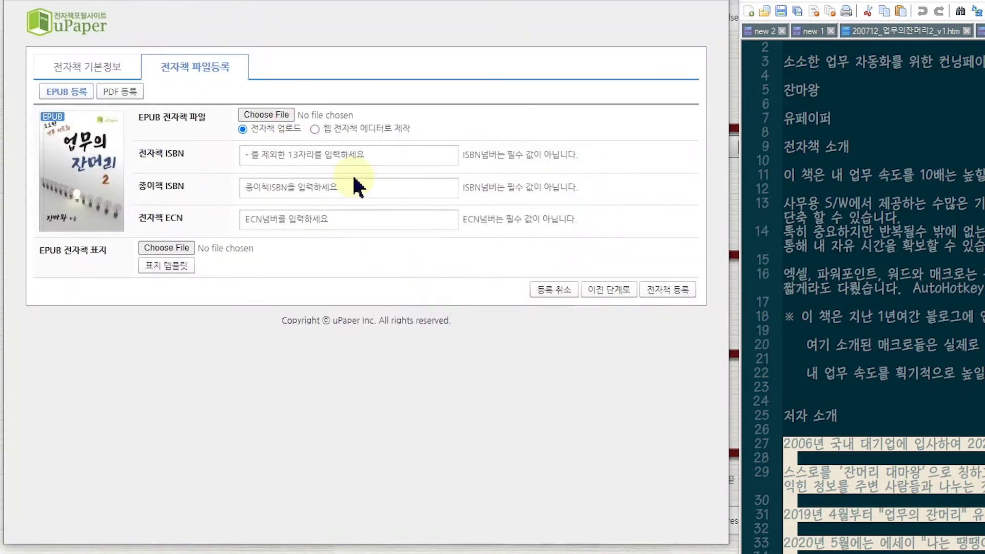
# Step: Submit the e-book registration and open the registered book for EPUB editing
pyautogui.click(669, 291)
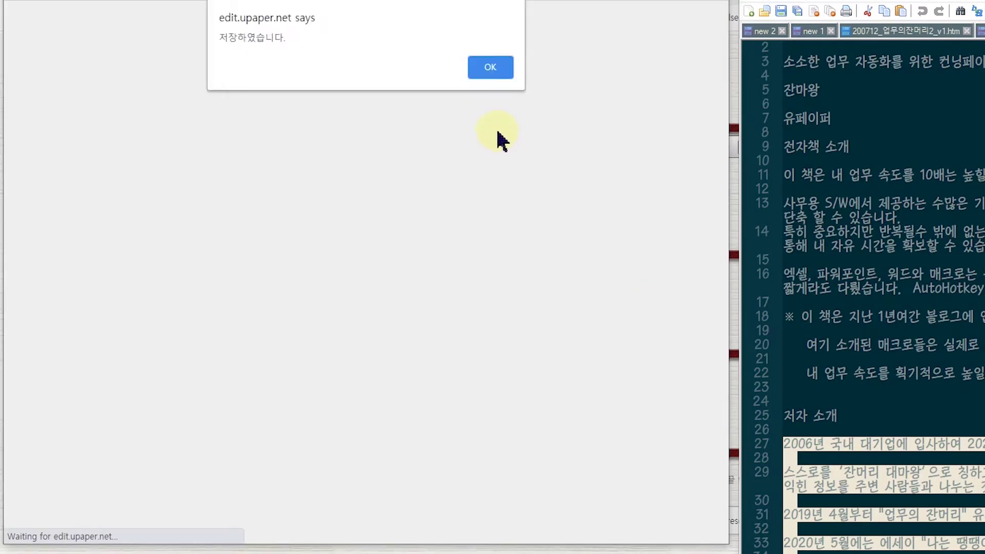
pyautogui.click(492, 68)
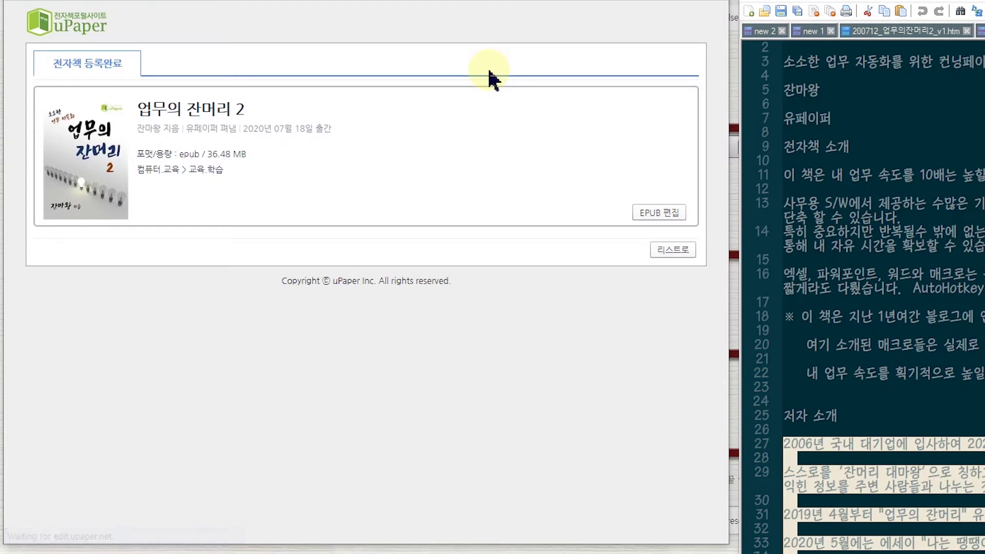
pyautogui.click(676, 219)
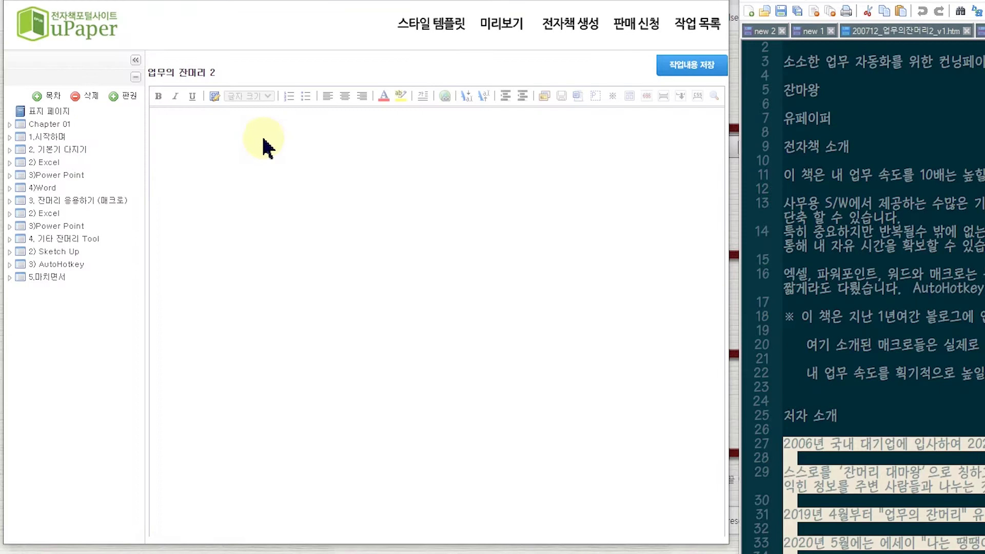
# Step: Check the cover page and delete the Chapter 01 entry from the table of contents
pyautogui.click(58, 112)
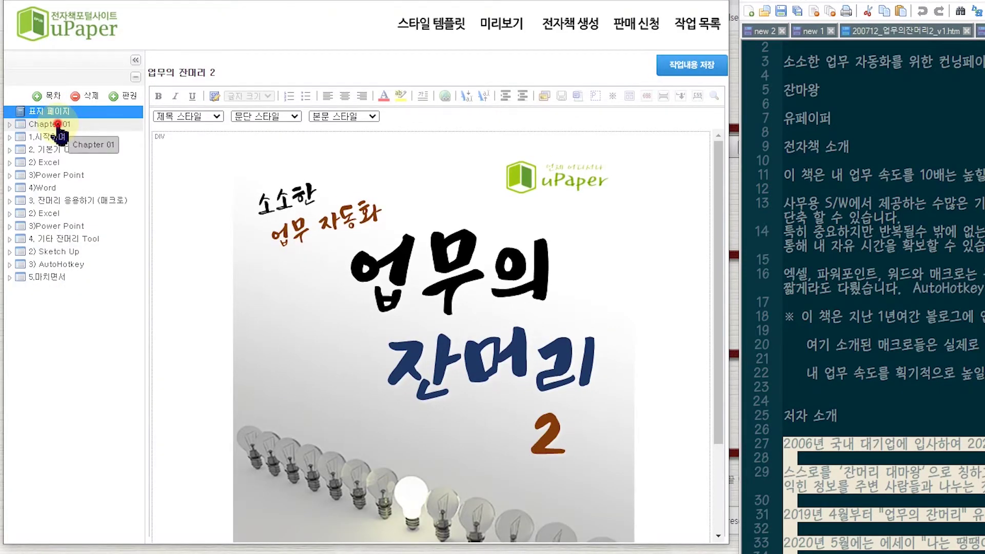
pyautogui.click(57, 125)
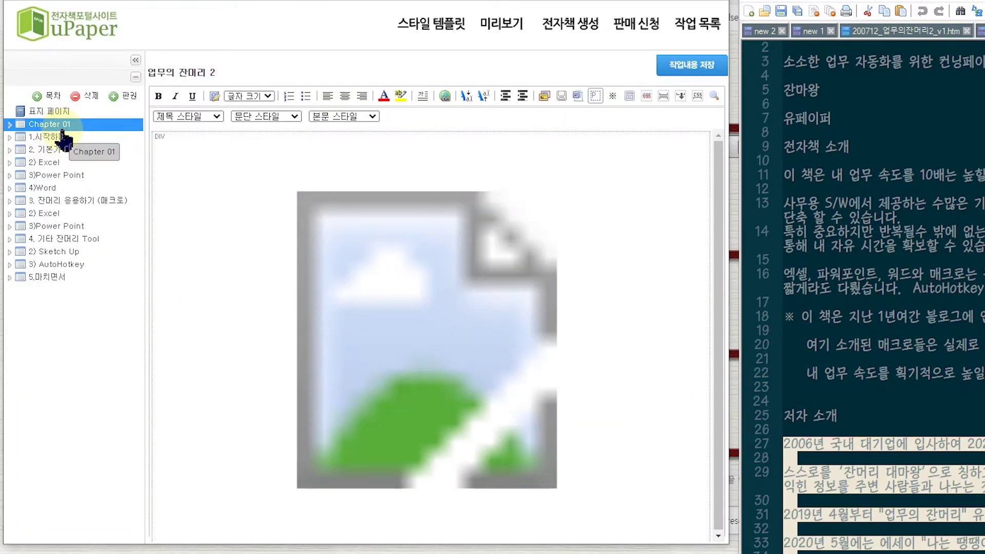
pyautogui.click(86, 96)
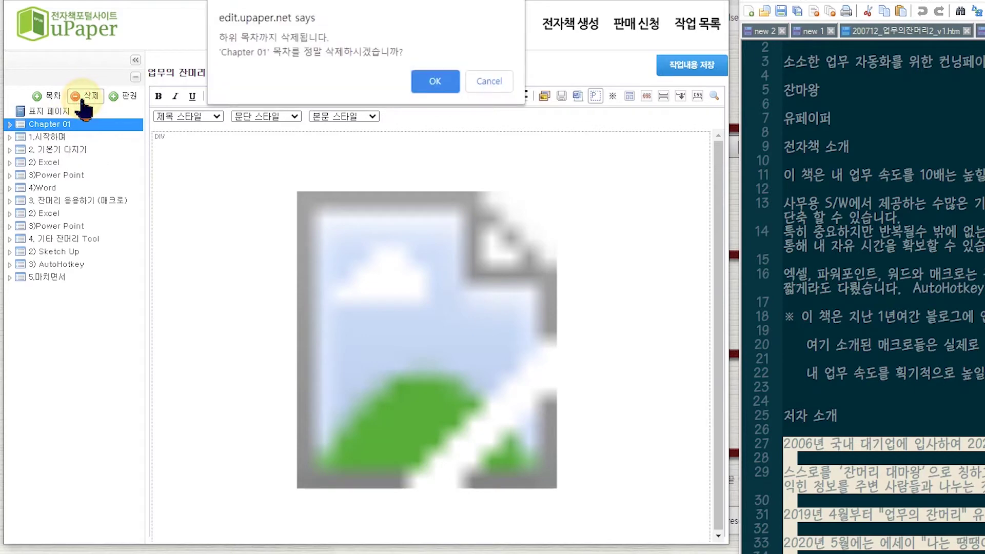
pyautogui.click(430, 82)
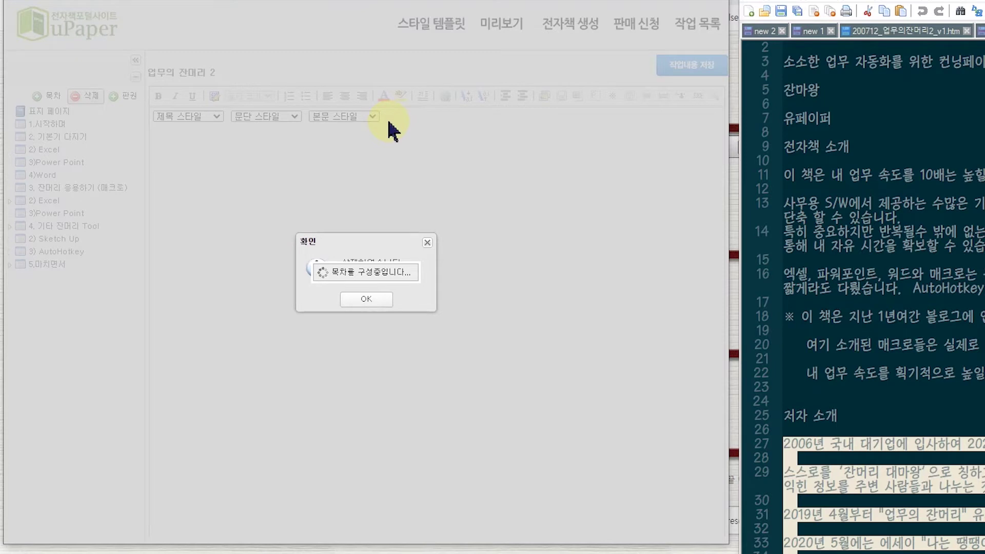
pyautogui.press('Return')
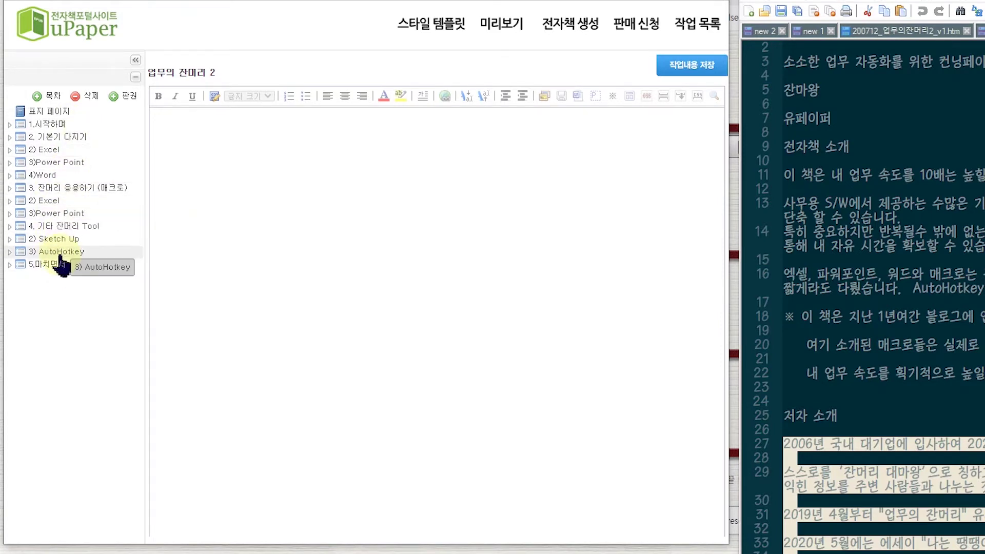
# Step: Add a copyright page (판권) with the e-book sale price set to 3,000 원 and save the work
pyautogui.click(129, 97)
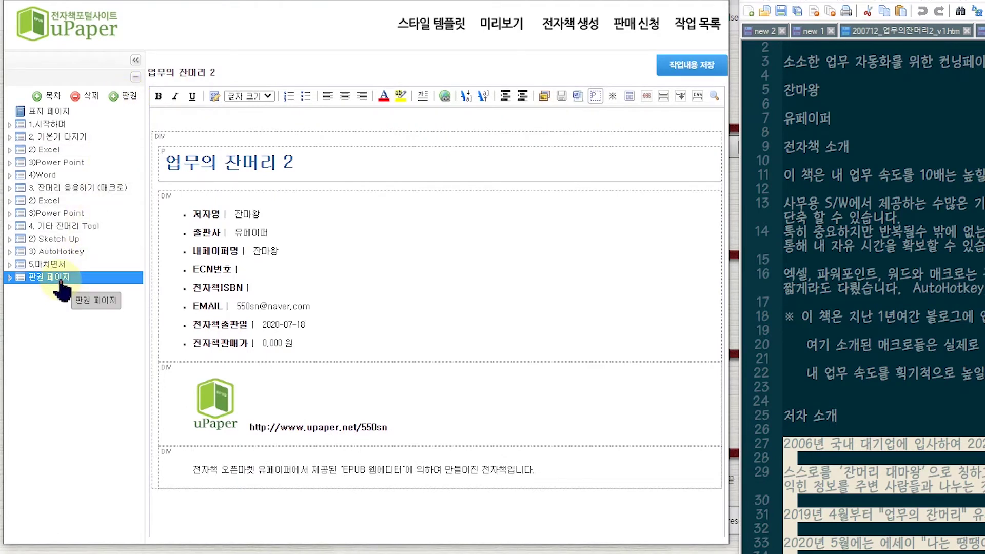
pyautogui.click(297, 215)
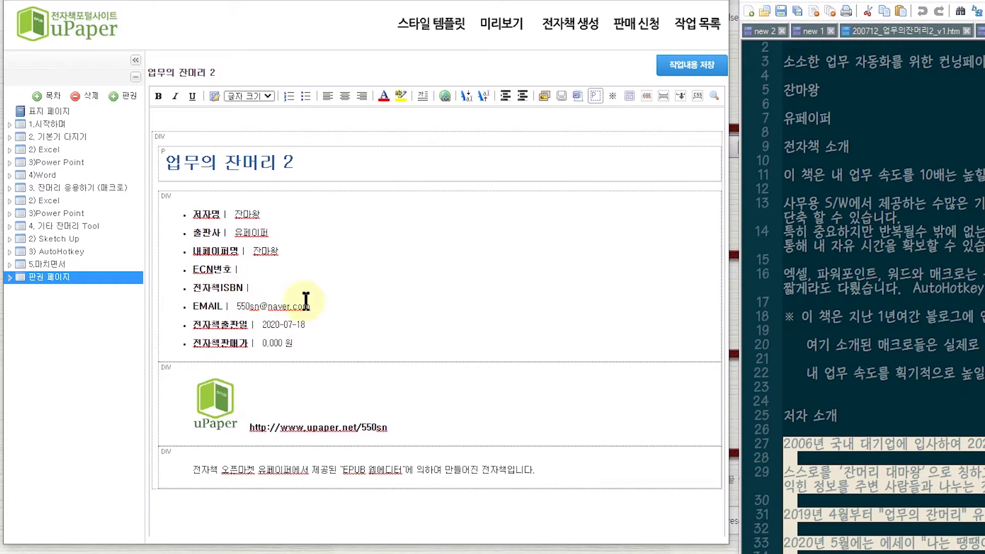
pyautogui.click(262, 343)
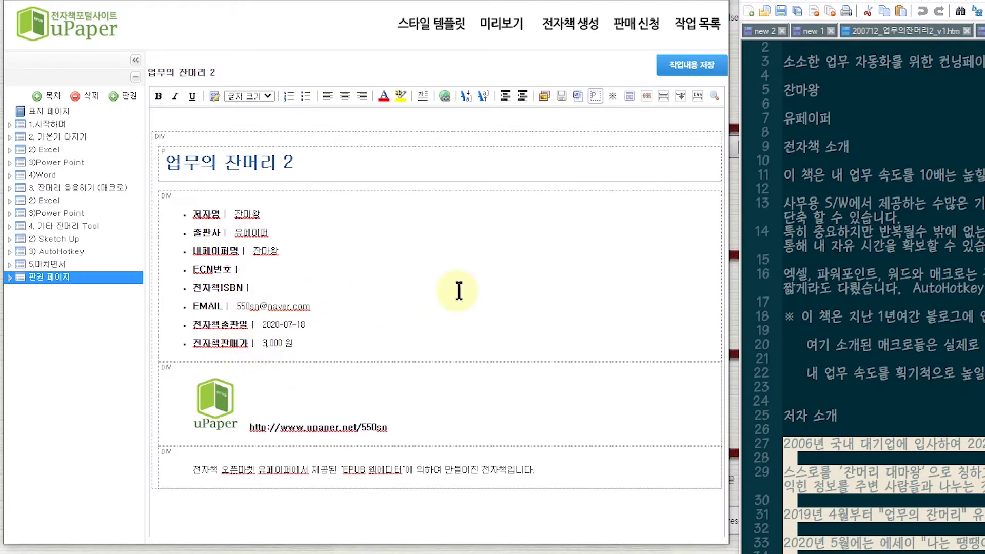
pyautogui.click(693, 74)
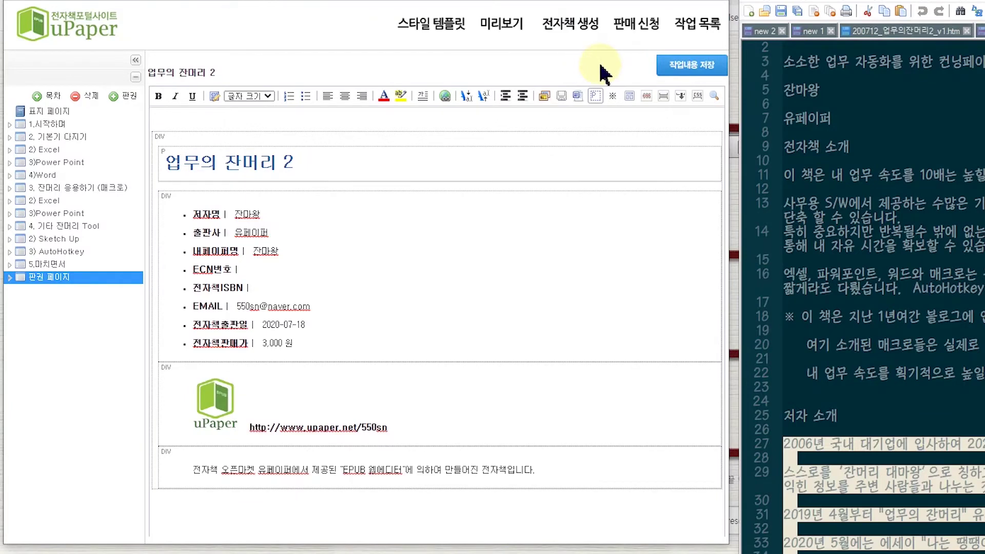
# Step: Generate the e-book as an ePUB and proceed with its sales application
pyautogui.click(575, 37)
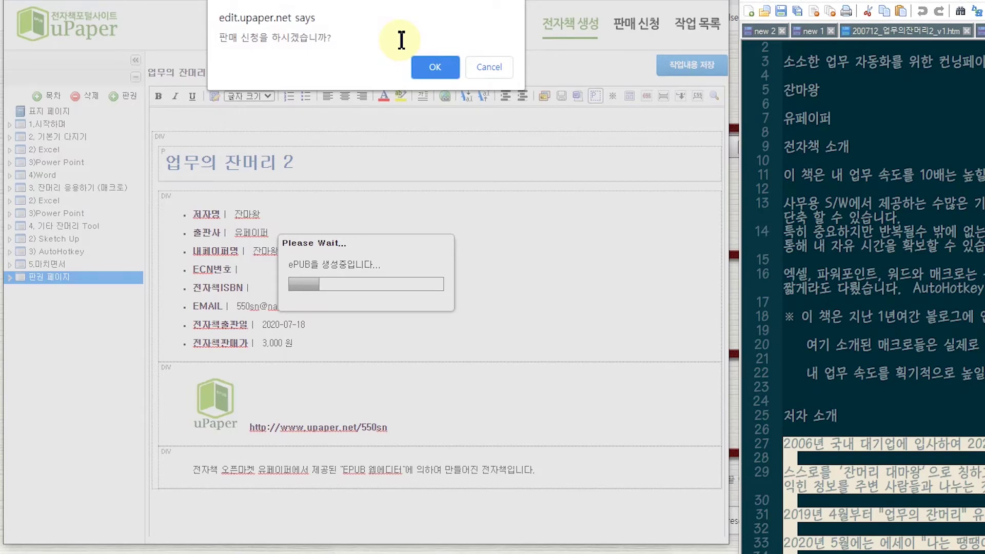
pyautogui.click(436, 69)
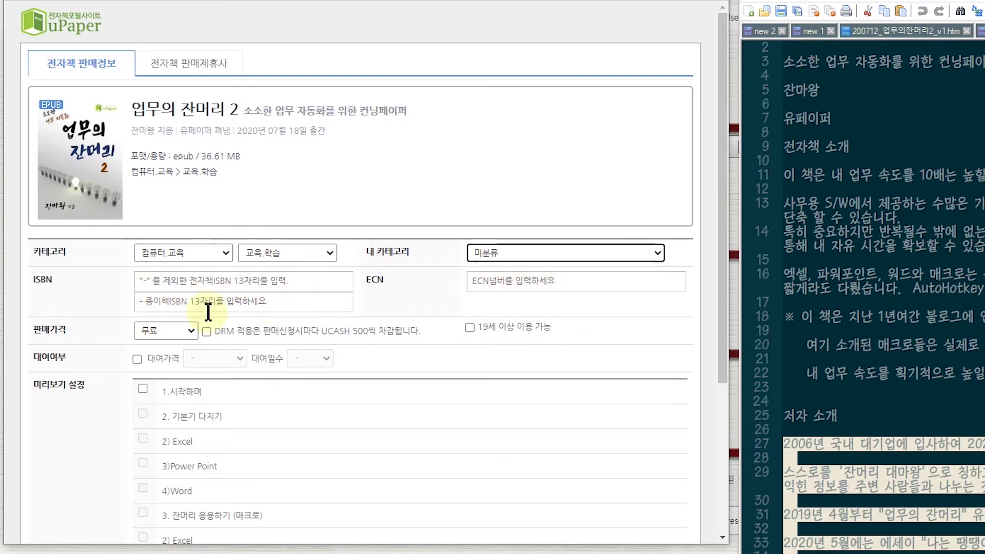
# Step: Set the e-book's sale price to 3,000 원 and enable DRM protection
pyautogui.click(163, 331)
pyautogui.scroll(-8, 196, 431)
pyautogui.scroll(-3, 196, 441)
pyautogui.scroll(6, 196, 440)
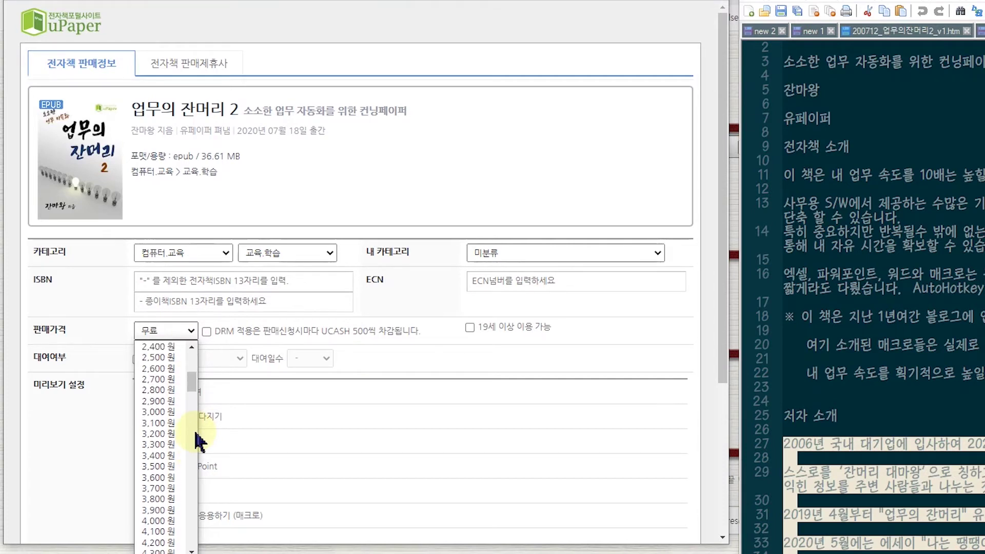
pyautogui.click(156, 443)
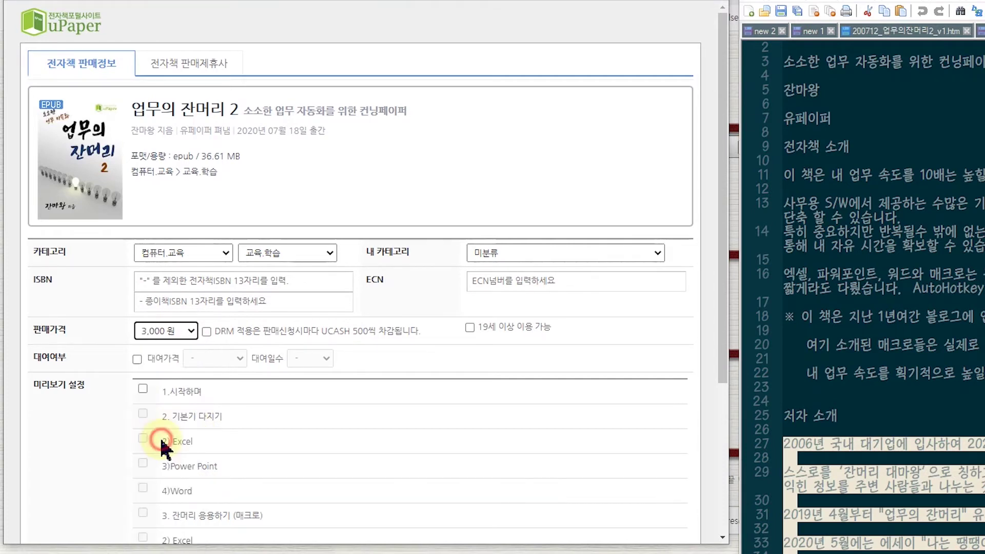
pyautogui.click(207, 331)
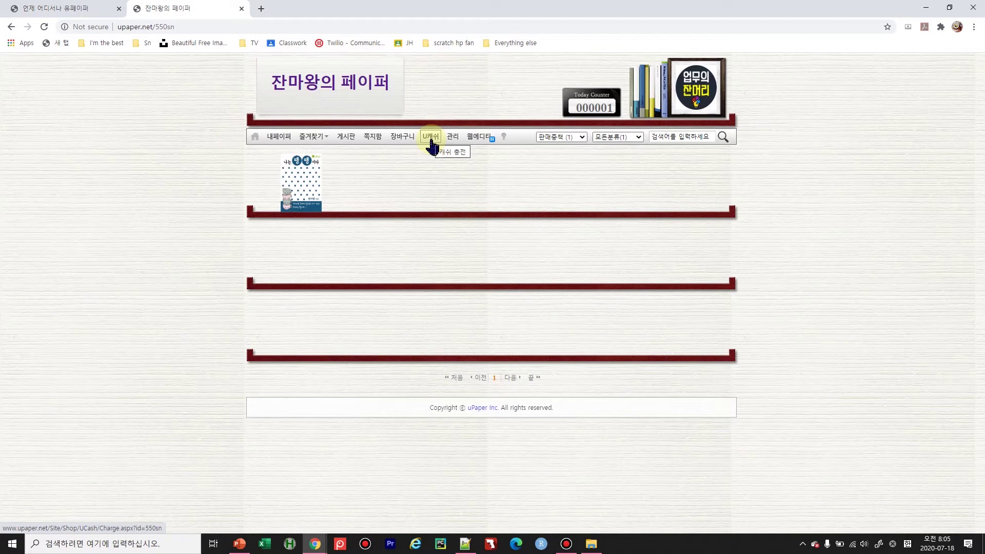
# Step: Check the U캐쉬 balance and top-up options, and return to the e-book's sales information form
pyautogui.click(431, 141)
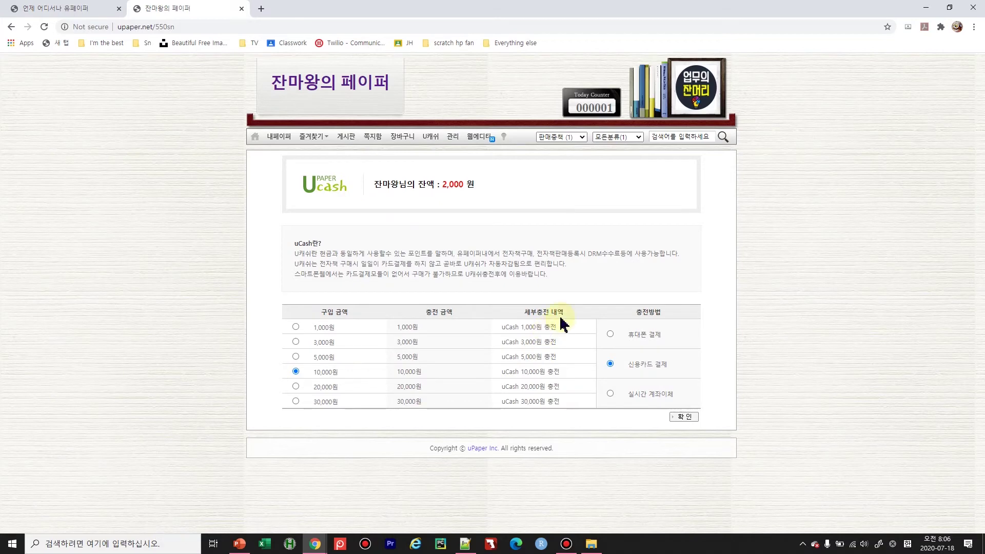
pyautogui.hotkey('alt', 'Tab')
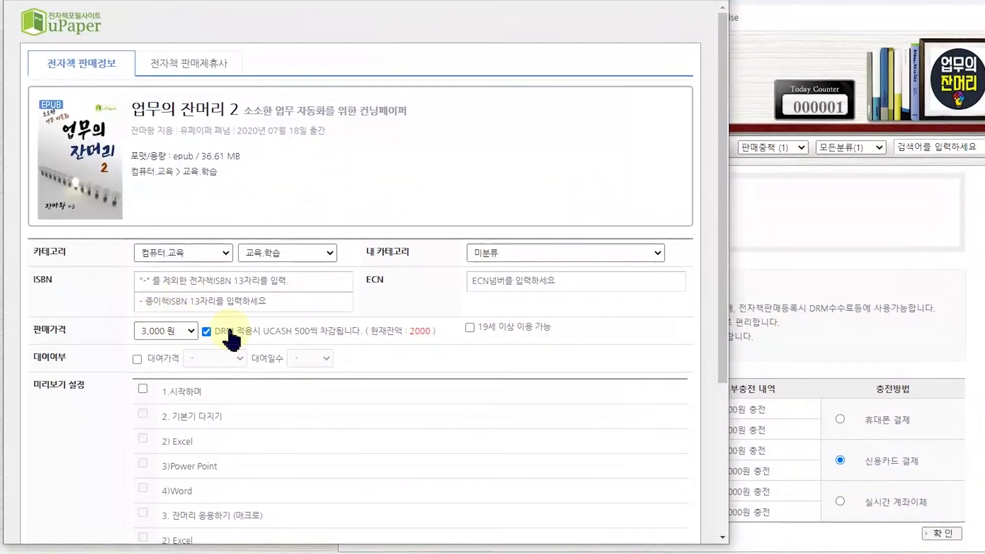
pyautogui.click(150, 271)
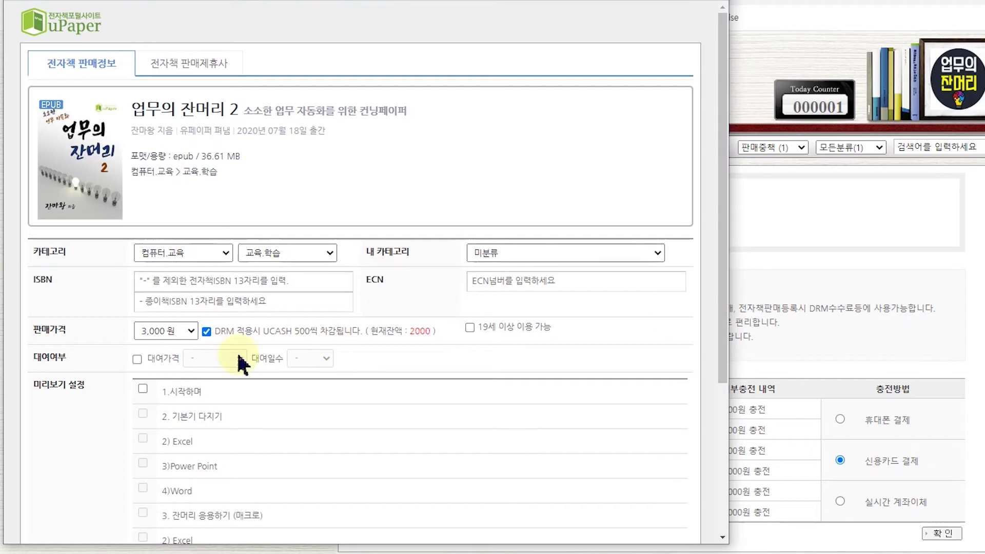
# Step: Enable rental for the e-book with a rental price of 300 원 and a rental period of 7 일
pyautogui.click(137, 360)
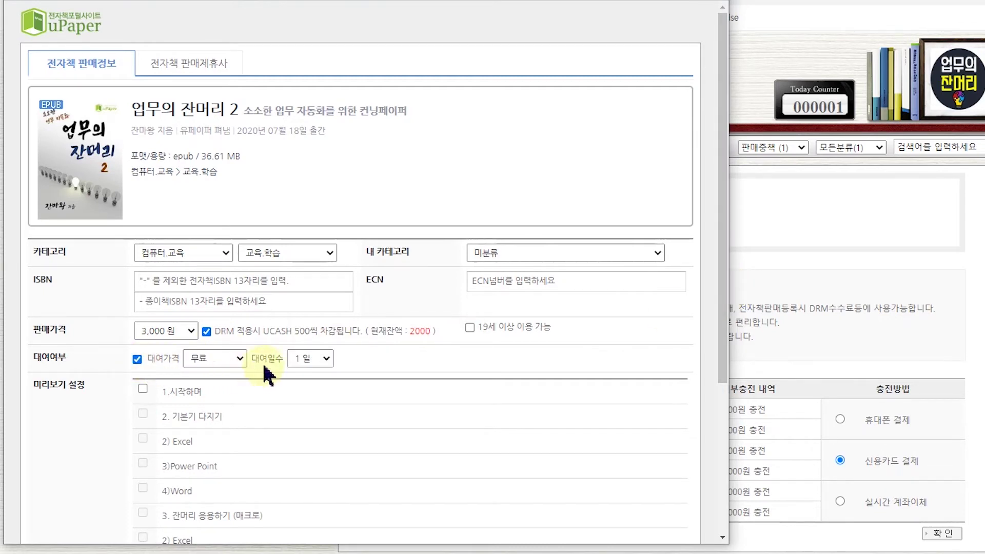
pyautogui.click(240, 357)
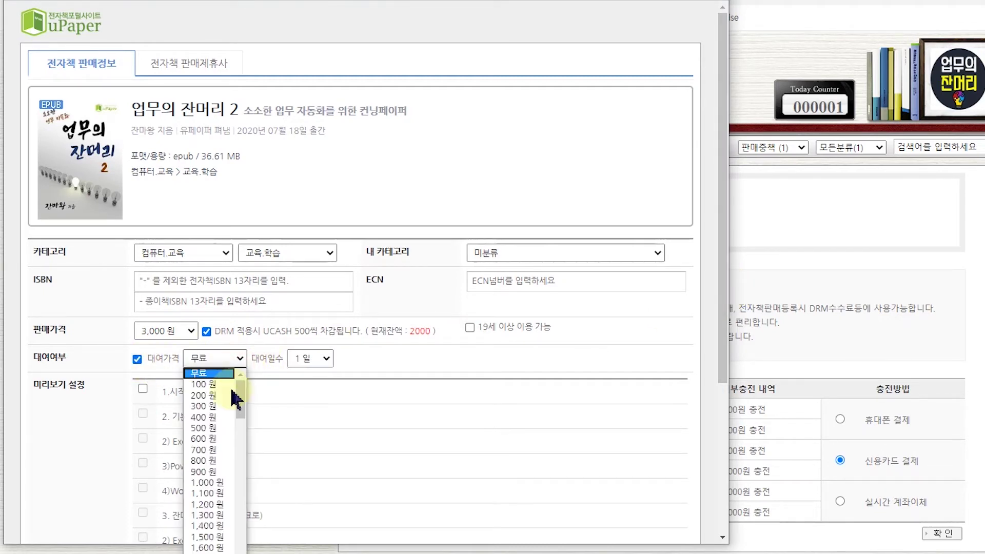
pyautogui.click(203, 406)
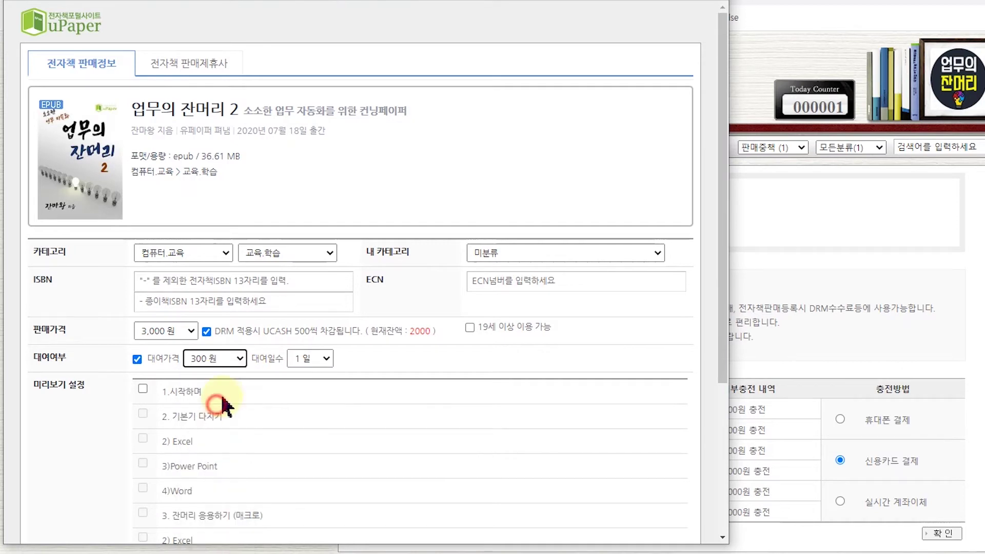
pyautogui.click(324, 358)
pyautogui.click(307, 417)
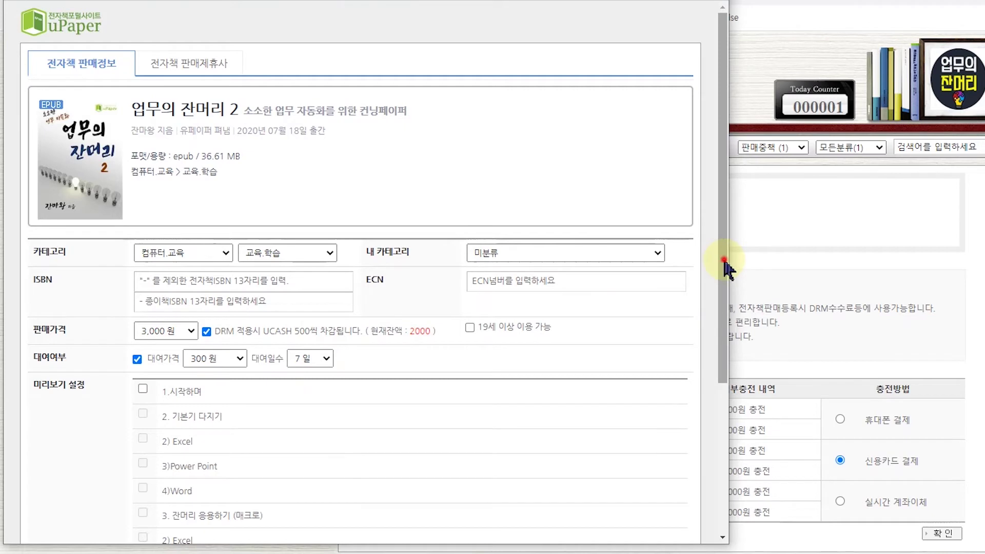
# Step: Include the first six chapters in the preview, from 1.시작하며 through 3. 잔머리 응용하기 (매크로)
pyautogui.scroll(-3, 57, 260)
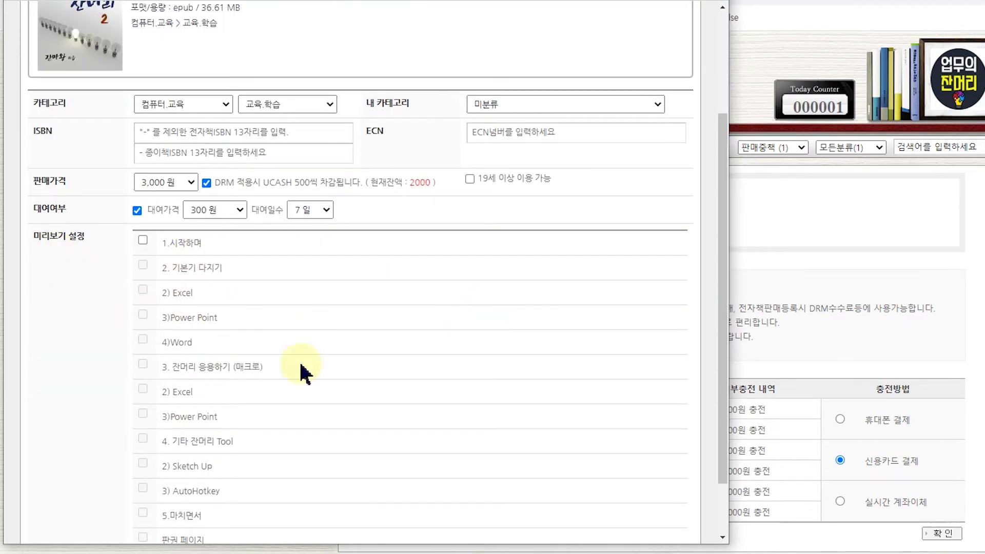
pyautogui.click(142, 241)
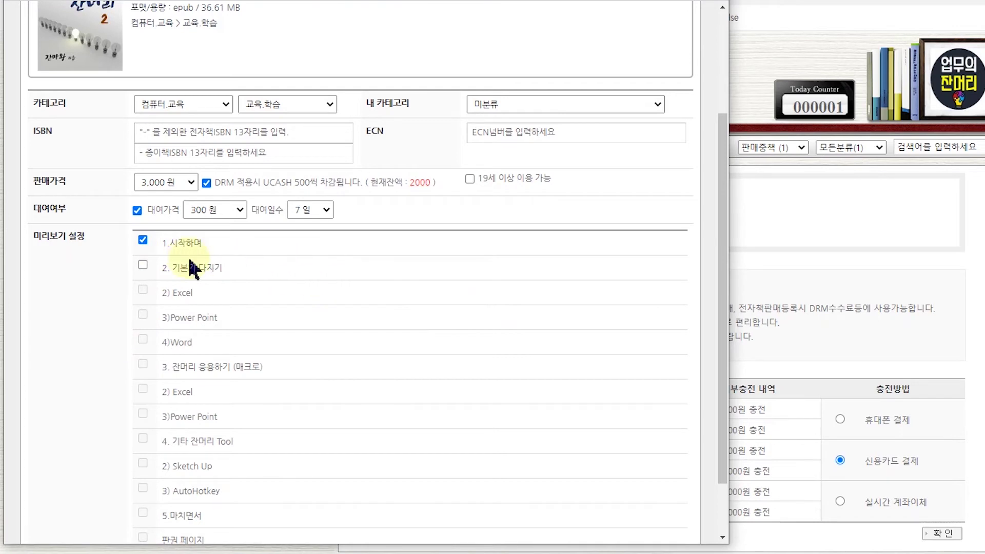
pyautogui.click(142, 266)
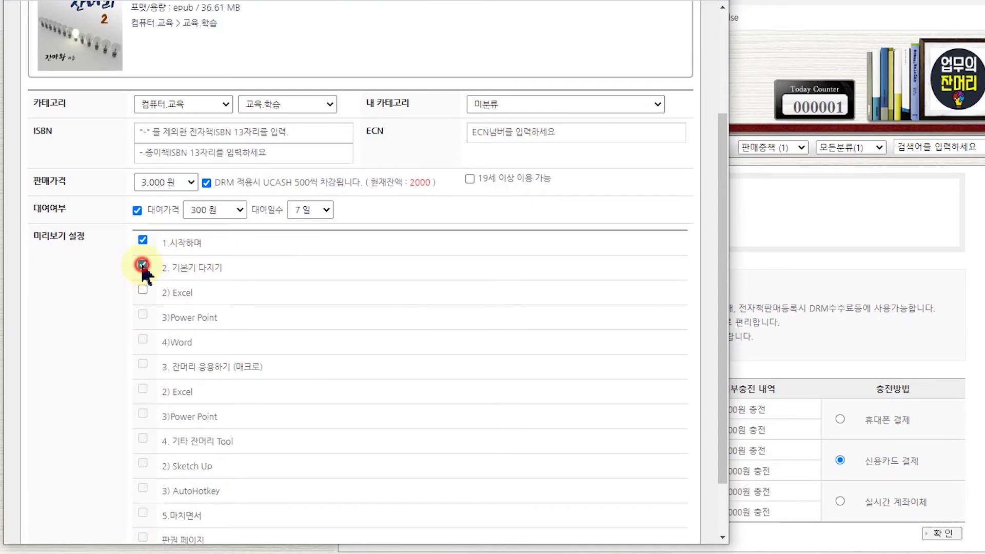
pyautogui.click(143, 290)
pyautogui.click(143, 315)
pyautogui.click(143, 339)
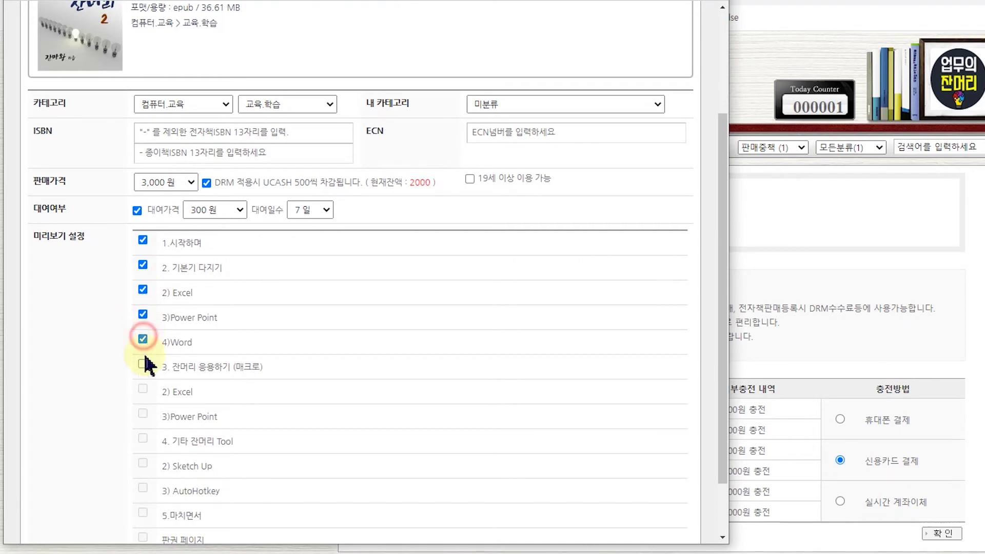
pyautogui.click(143, 365)
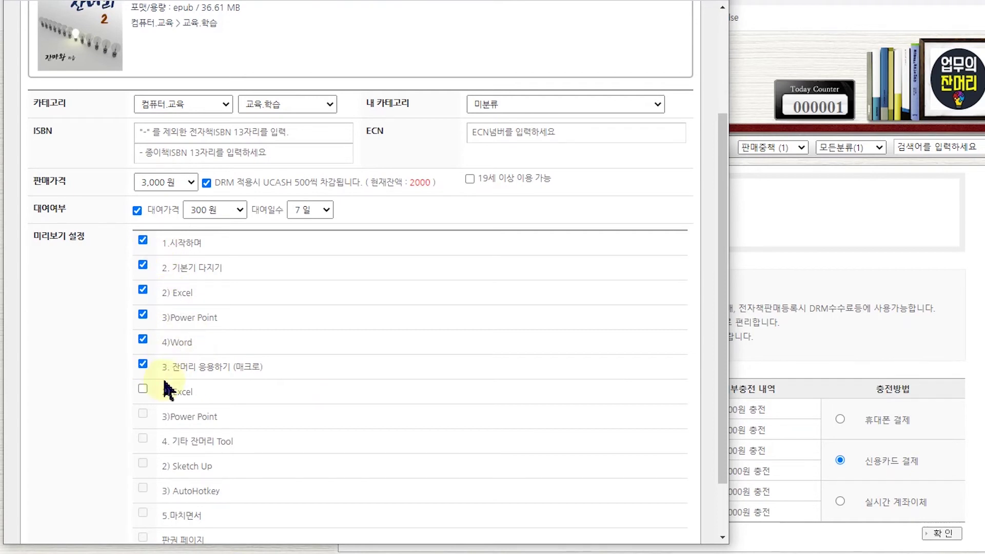
# Step: Proceed to the sales partner selection, select all partners (제휴사 전체 선택) and complete the sales application
pyautogui.moveTo(725, 194); pyautogui.dragTo(725, 386)
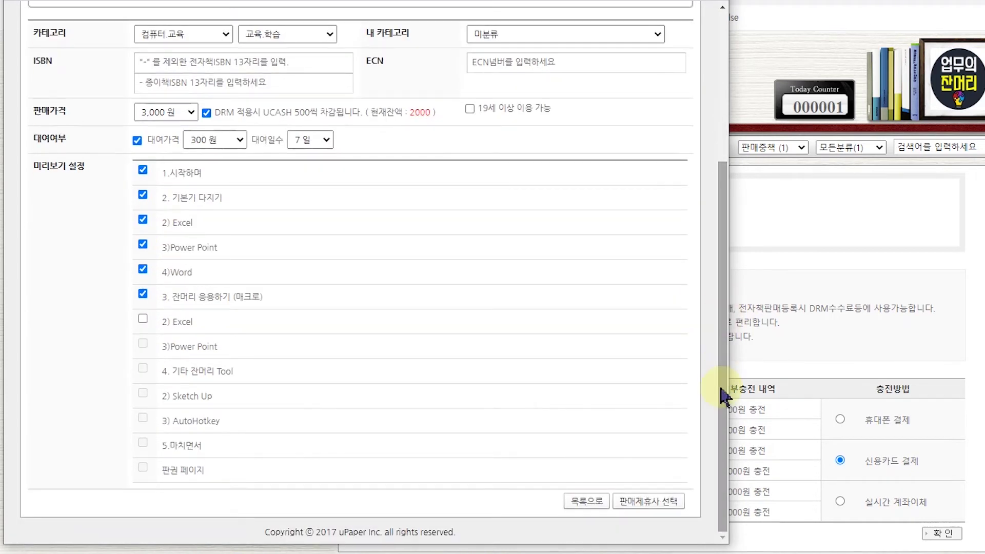
pyautogui.click(648, 501)
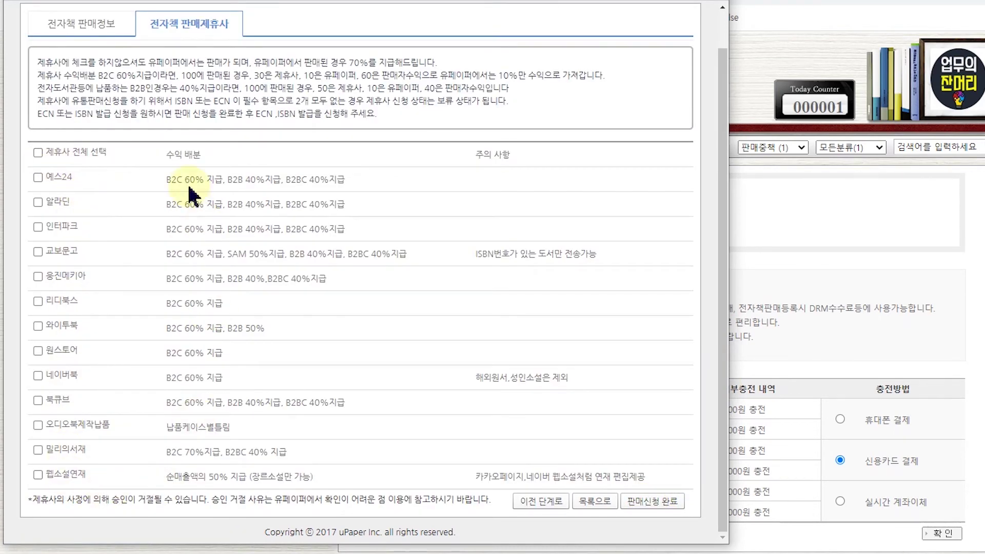
pyautogui.click(38, 154)
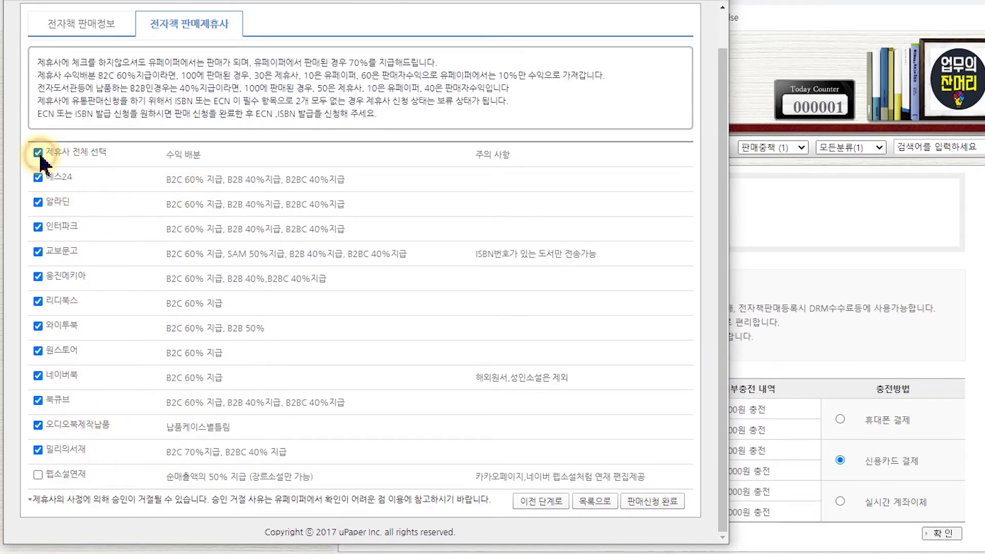
pyautogui.click(649, 502)
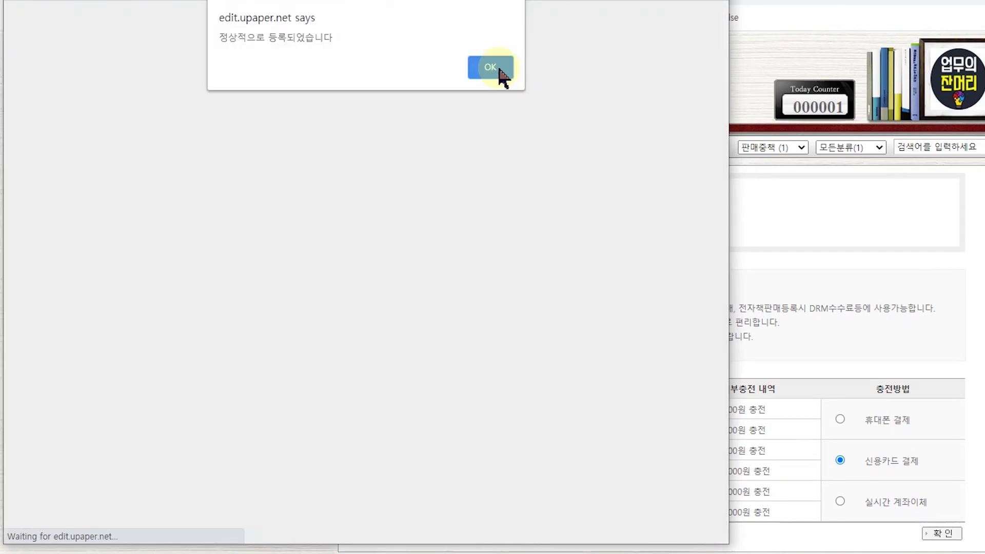
pyautogui.click(499, 69)
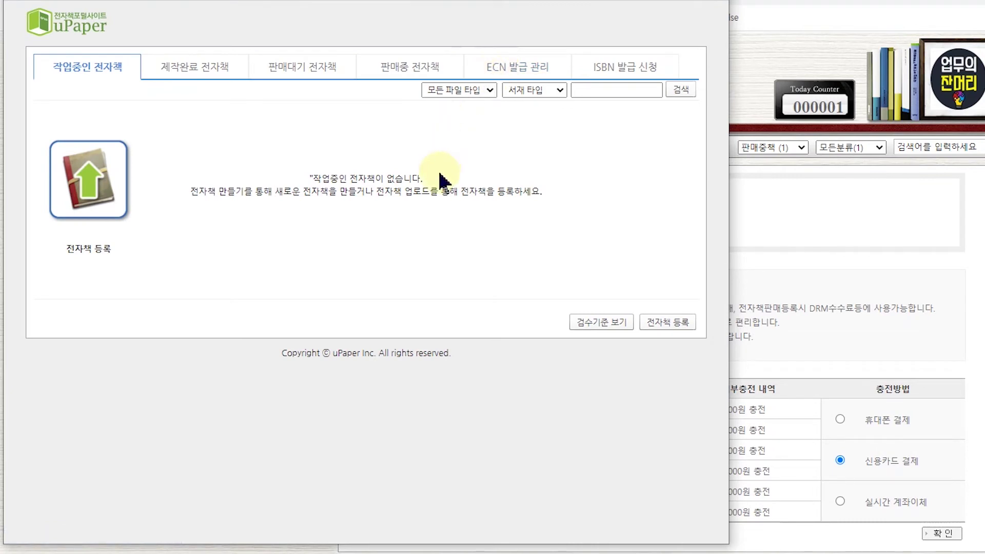
# Step: Review the sales information and partner selections of 업무의 잔머리 2 among the e-books awaiting sale, and return to the list
pyautogui.click(303, 72)
pyautogui.click(105, 275)
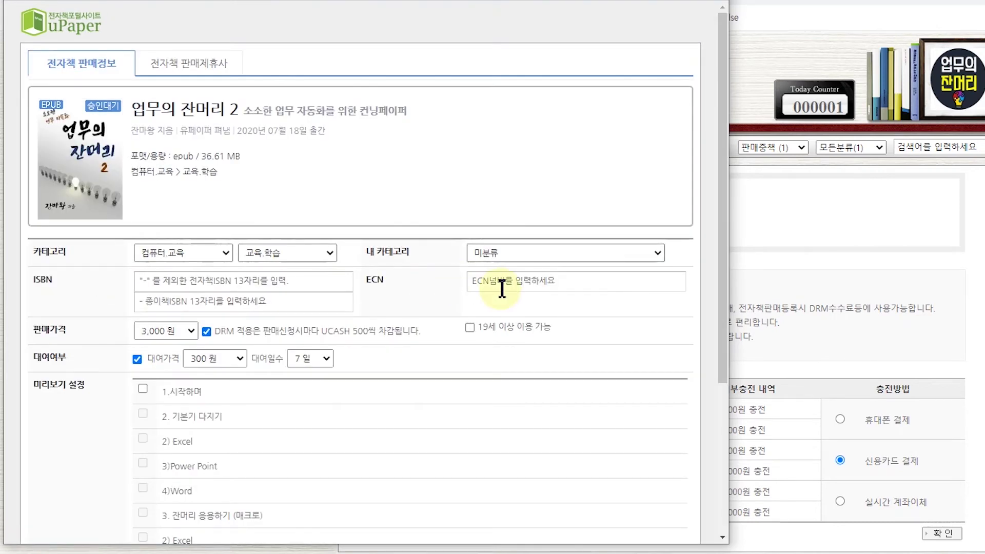
pyautogui.click(195, 63)
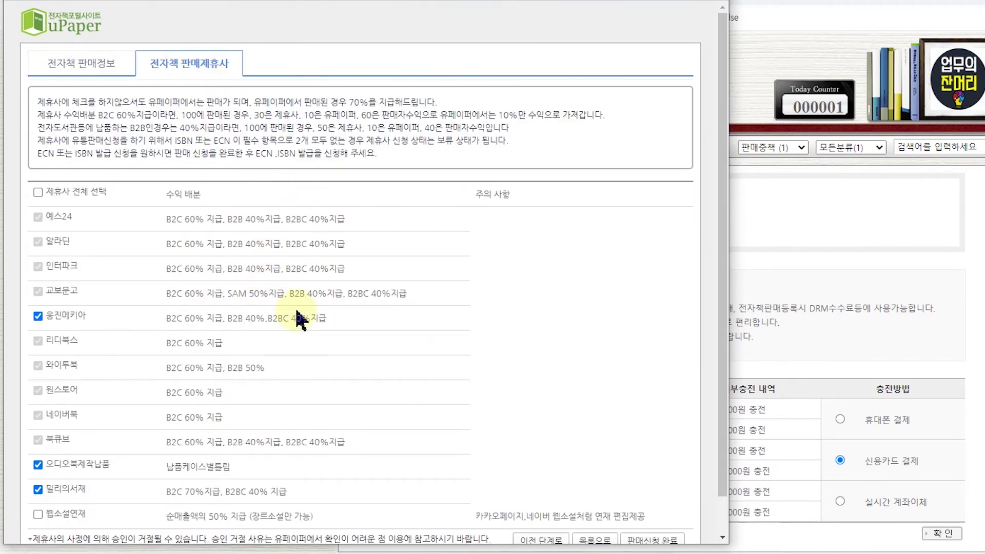
pyautogui.scroll(-1, 298, 314)
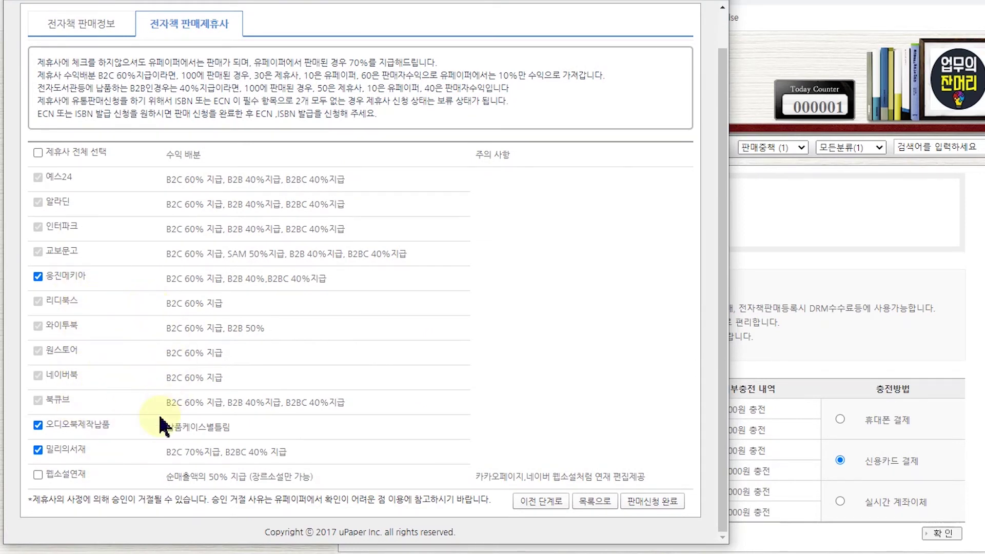
pyautogui.click(594, 507)
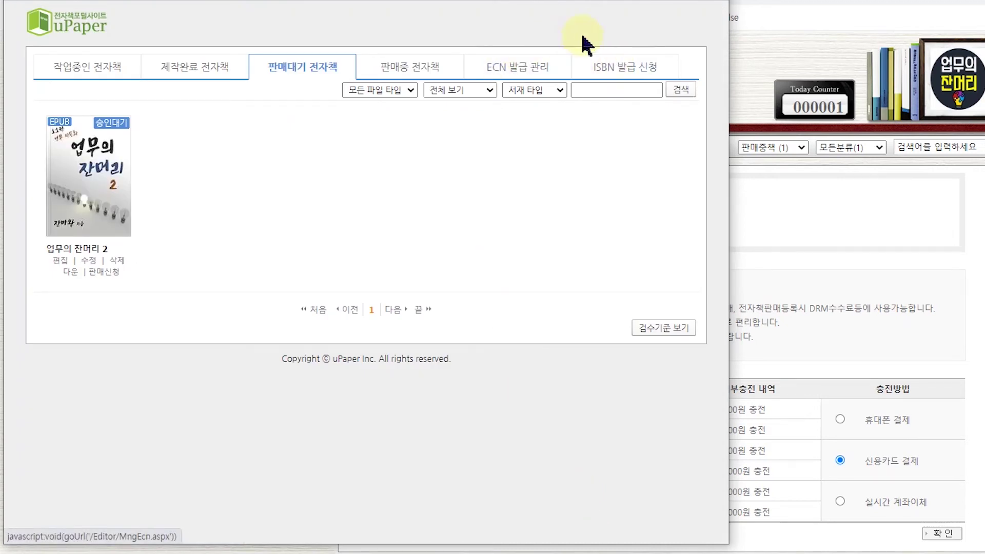
# Step: Apply for an ISBN for 업무의 잔머리 2, paying the fee with 1000 U 캐쉬
pyautogui.click(625, 74)
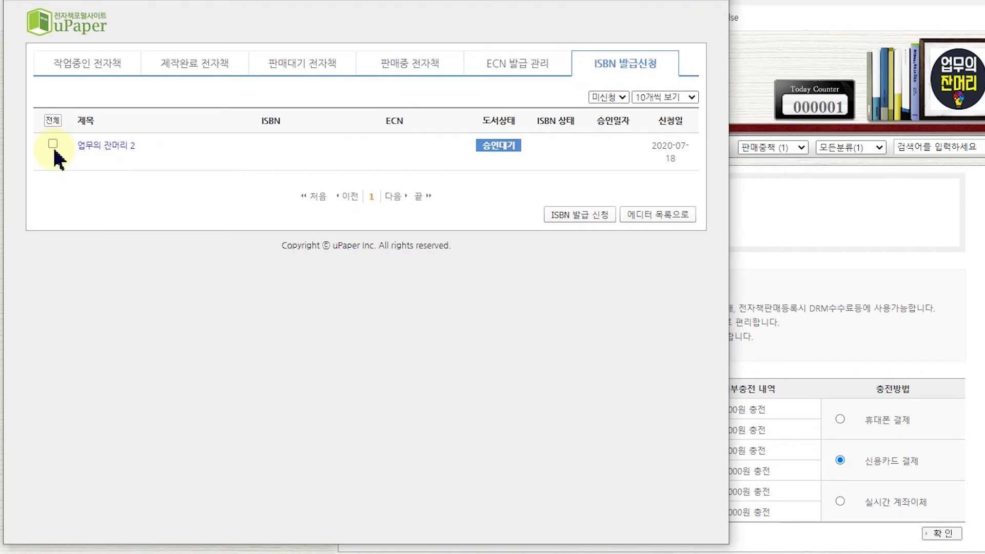
pyautogui.click(585, 218)
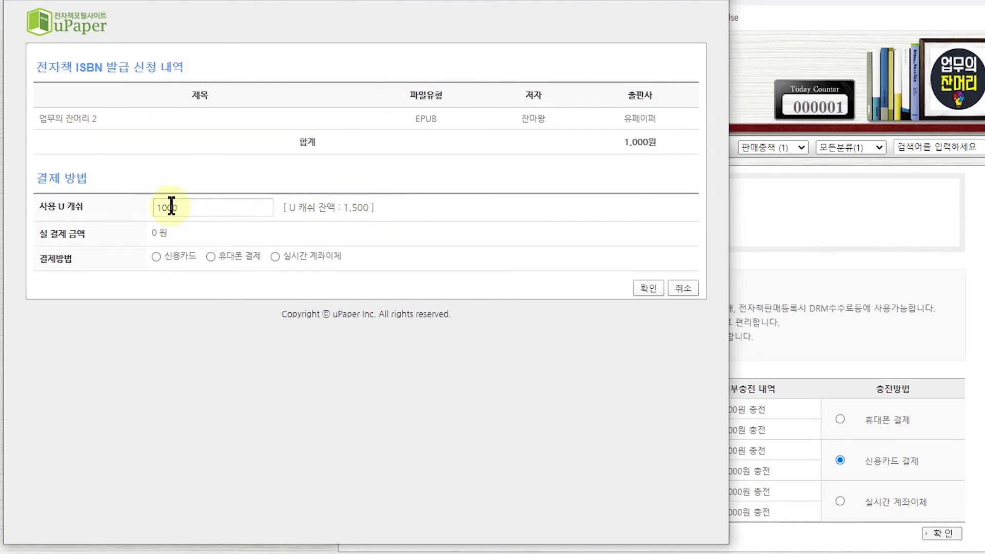
pyautogui.click(648, 289)
pyautogui.click(435, 68)
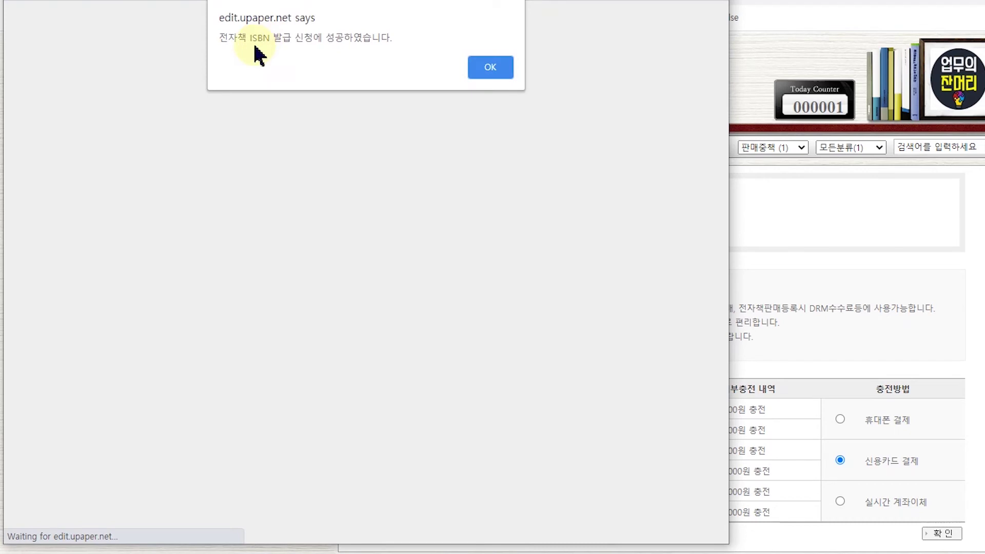
pyautogui.click(491, 67)
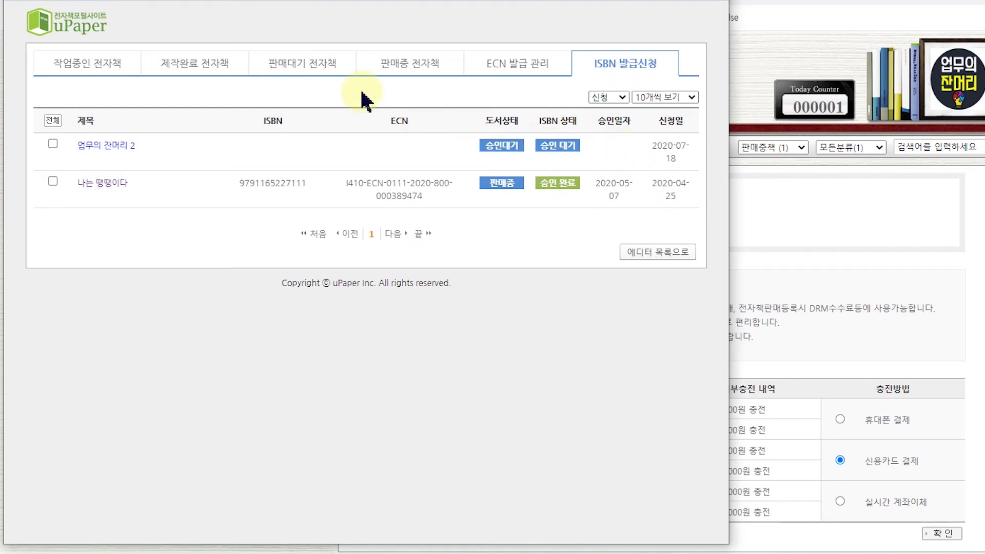
# Step: Examine the e-books awaiting sale and the partner-by-partner sales status of the on-sale e-book 나는 땡땡이다
pyautogui.click(310, 63)
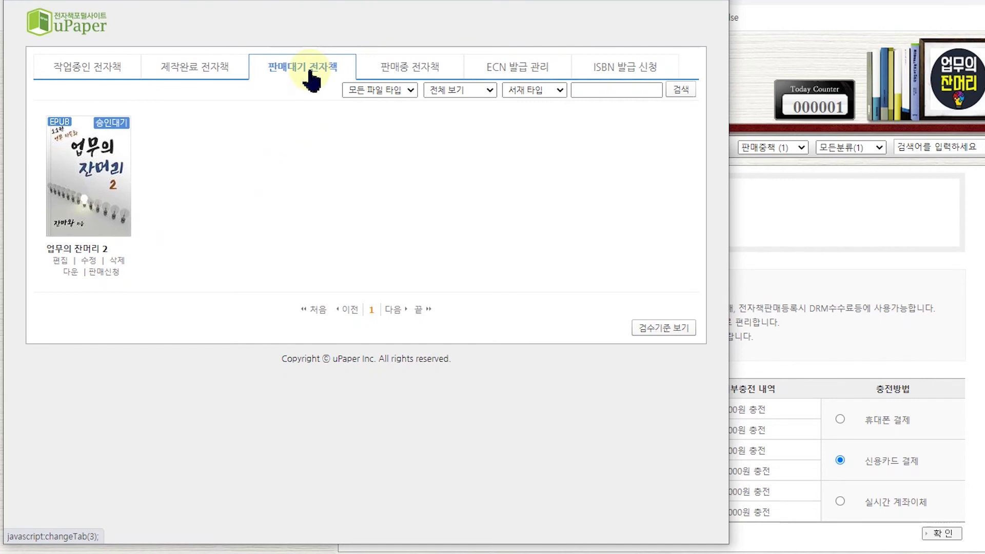
pyautogui.click(421, 70)
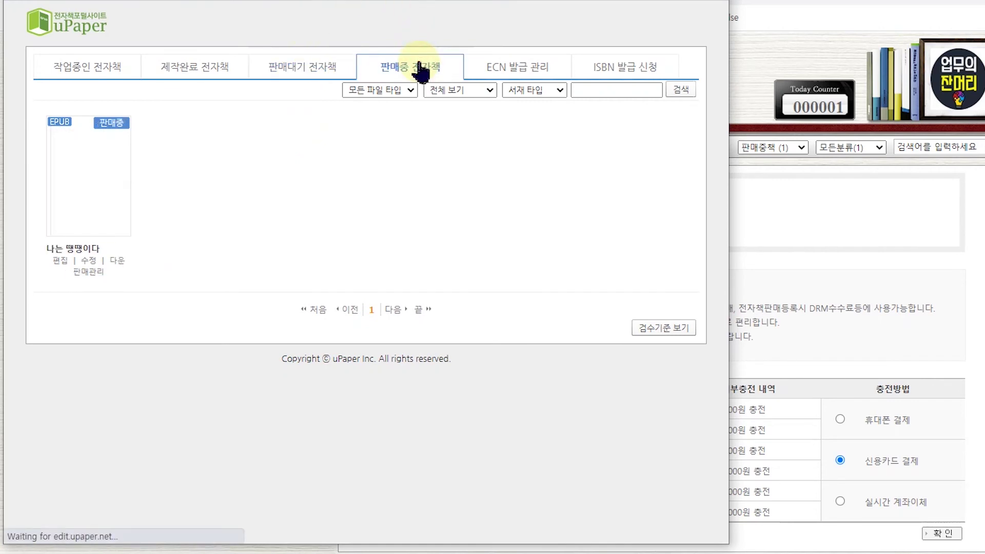
pyautogui.click(97, 274)
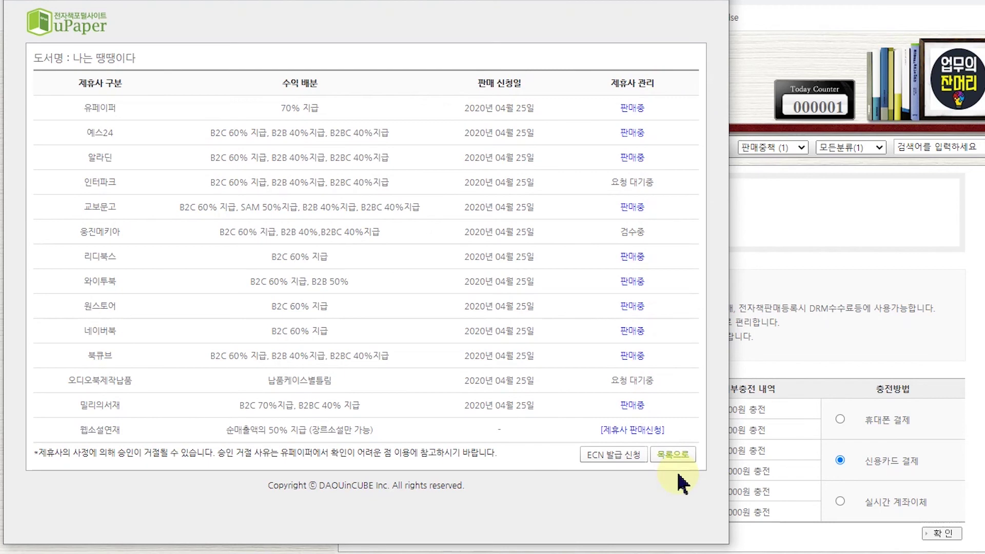
pyautogui.click(678, 454)
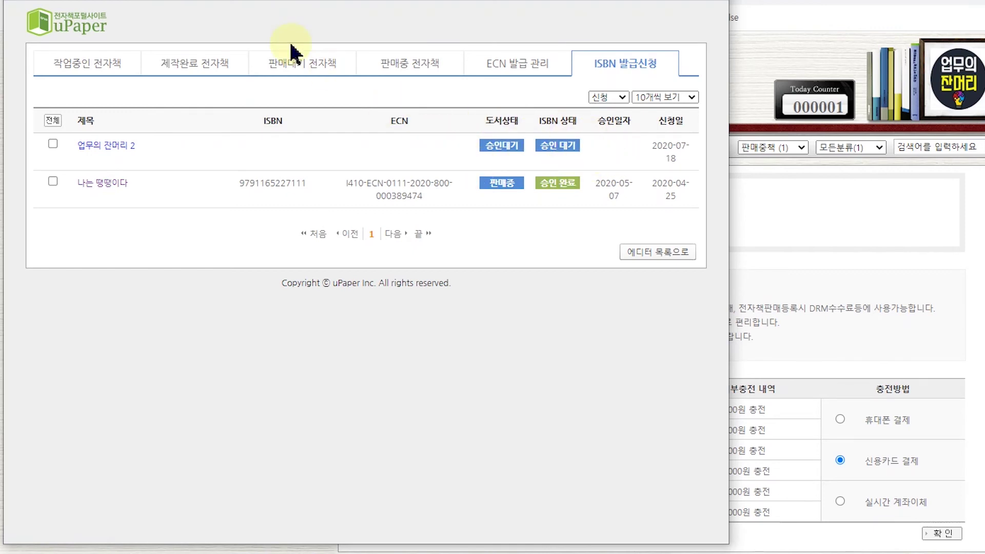
pyautogui.click(279, 65)
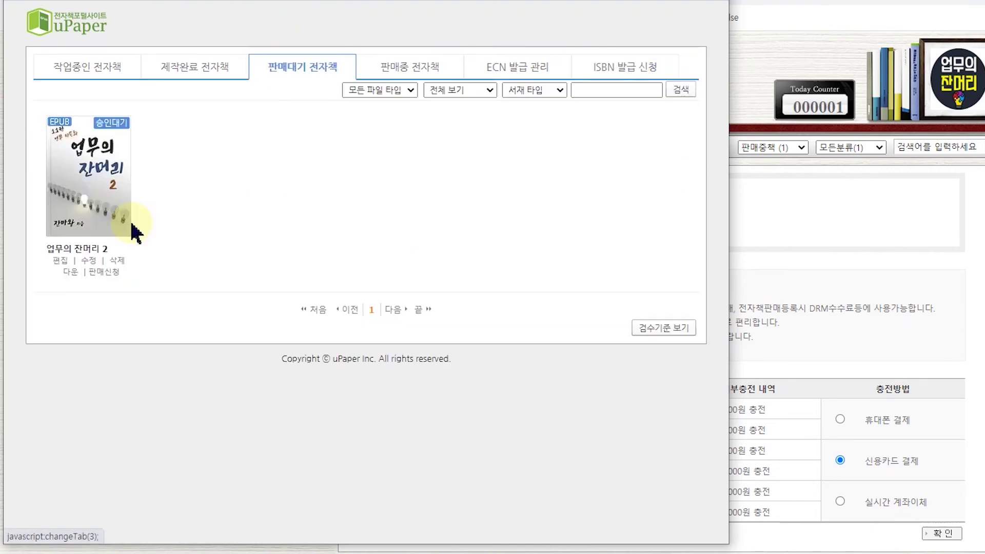
pyautogui.click(418, 72)
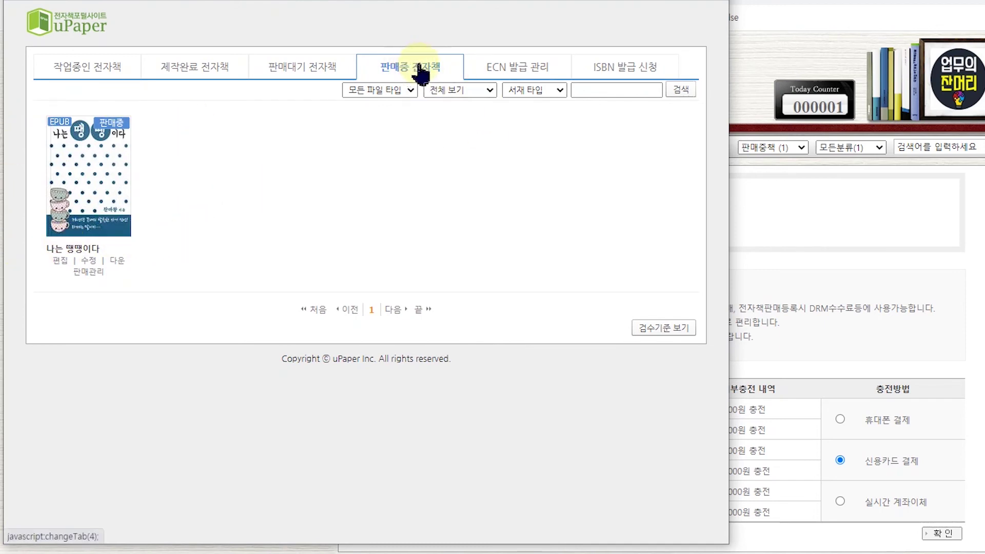
pyautogui.click(90, 271)
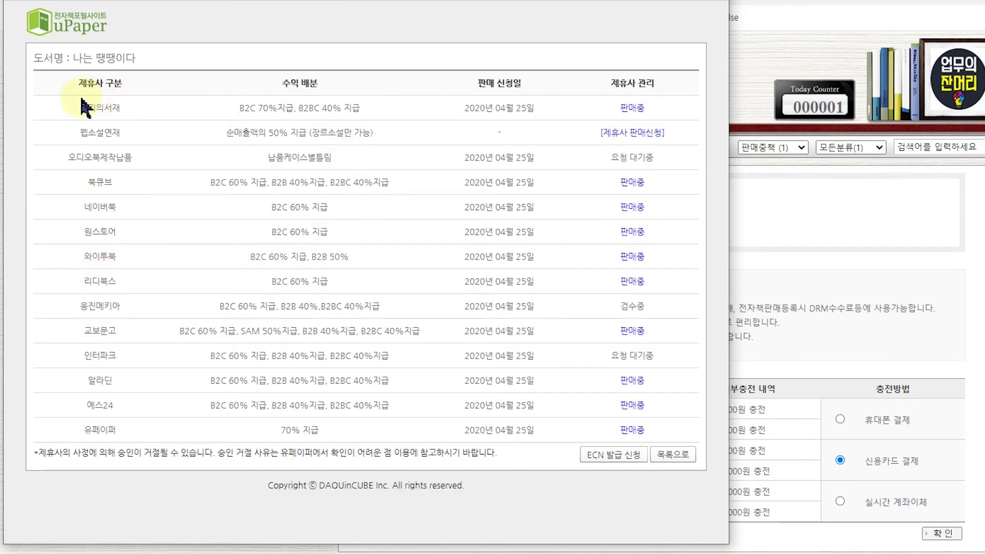